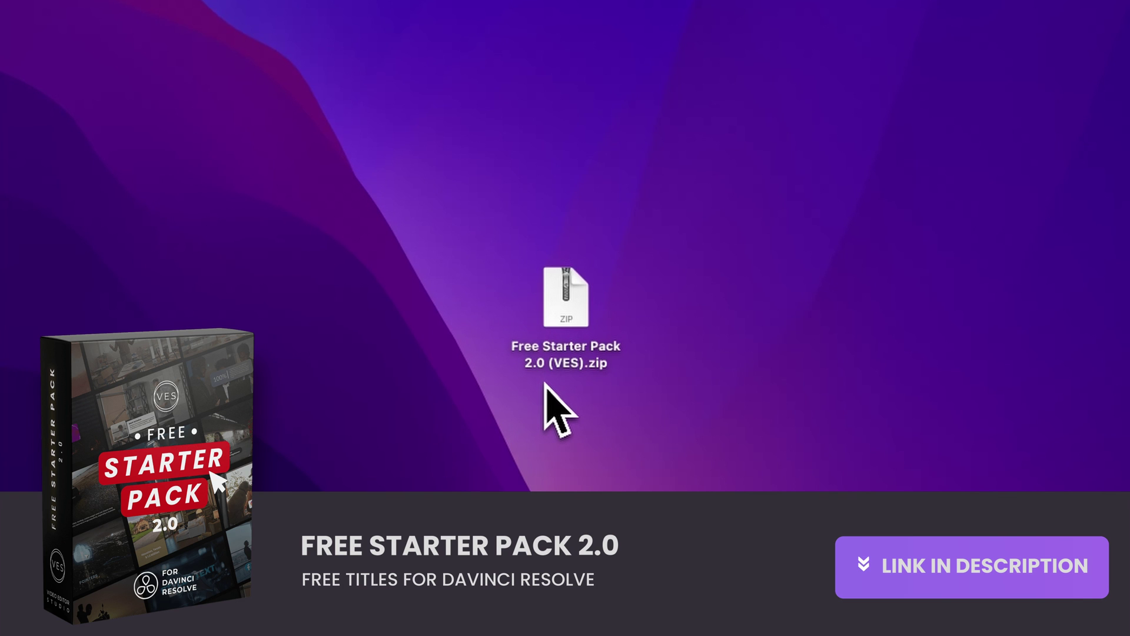
Step: Unzip the Free Starter Pack 2.0 (VES) archive and preview its PDFs and DRFX bundle
double_click(565, 315)
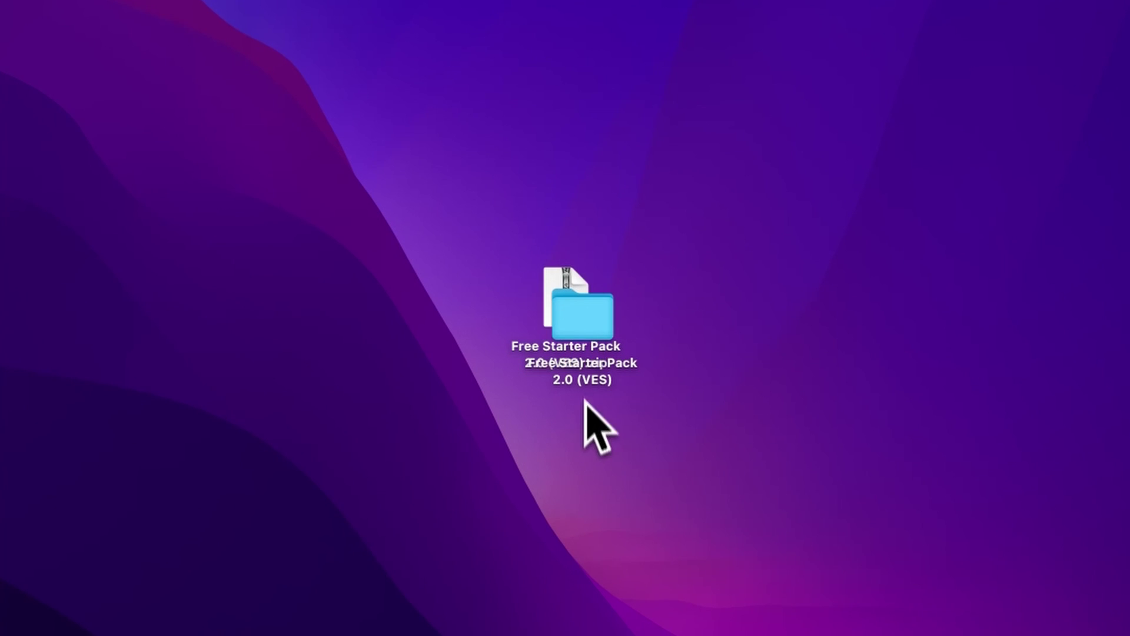
double_click(581, 330)
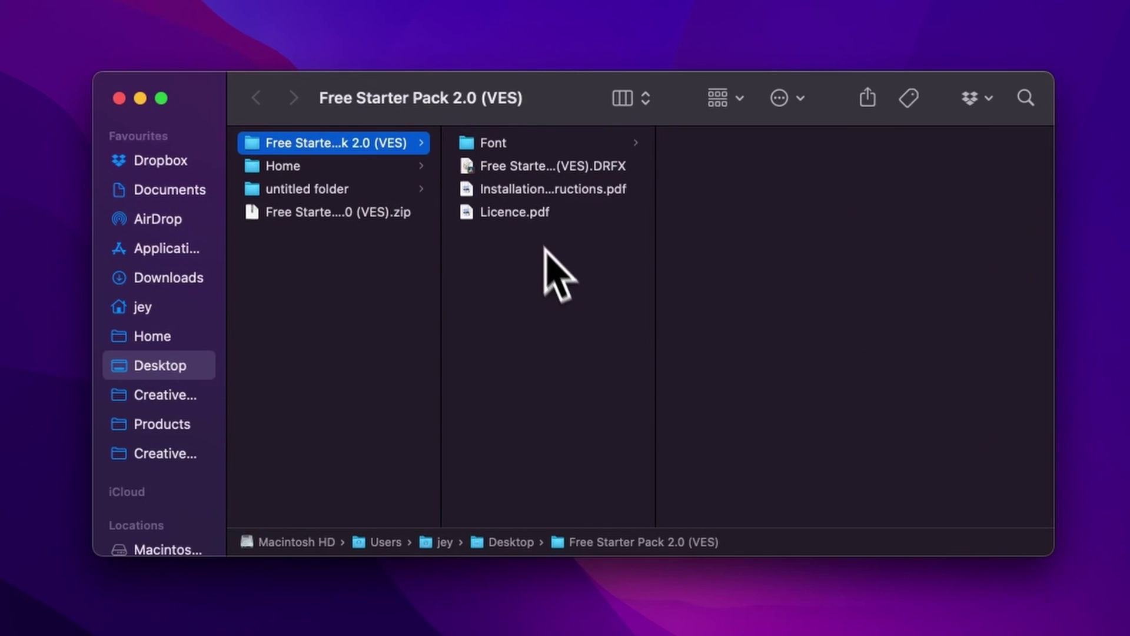
click(533, 215)
click(528, 189)
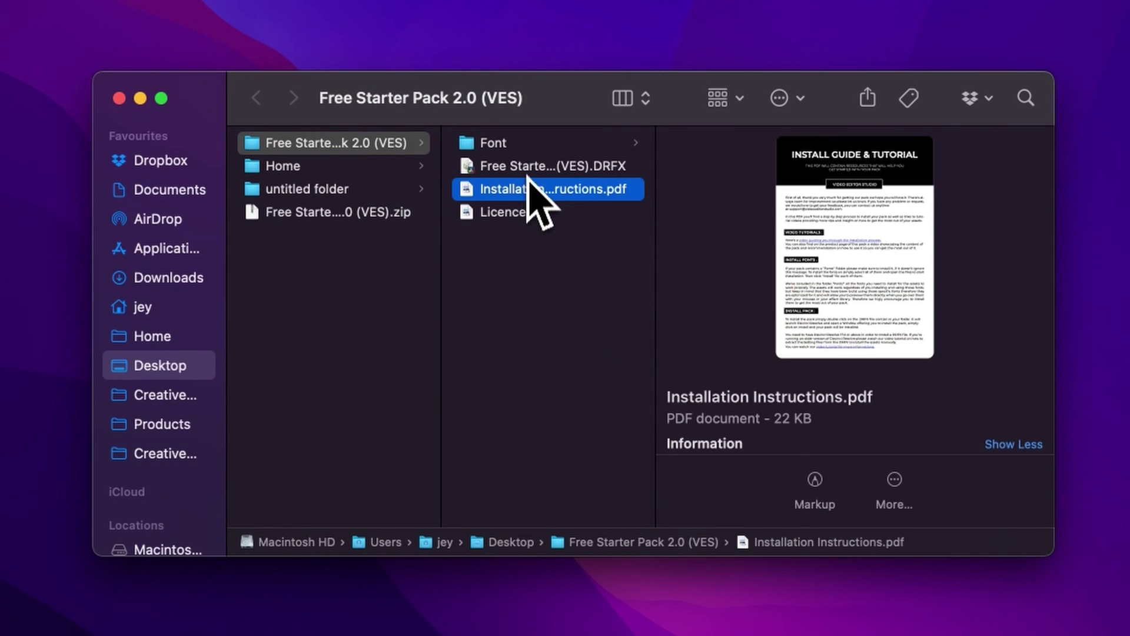
click(528, 169)
Step: Select all 66 Poppins font files in the pack's Font folder
click(527, 147)
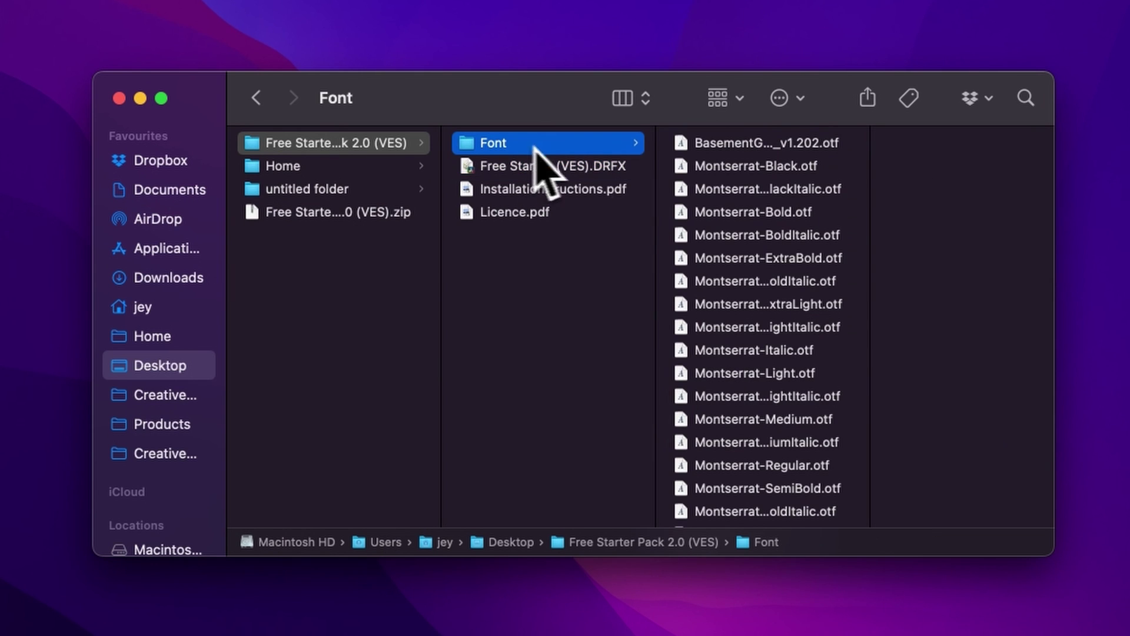
click(730, 147)
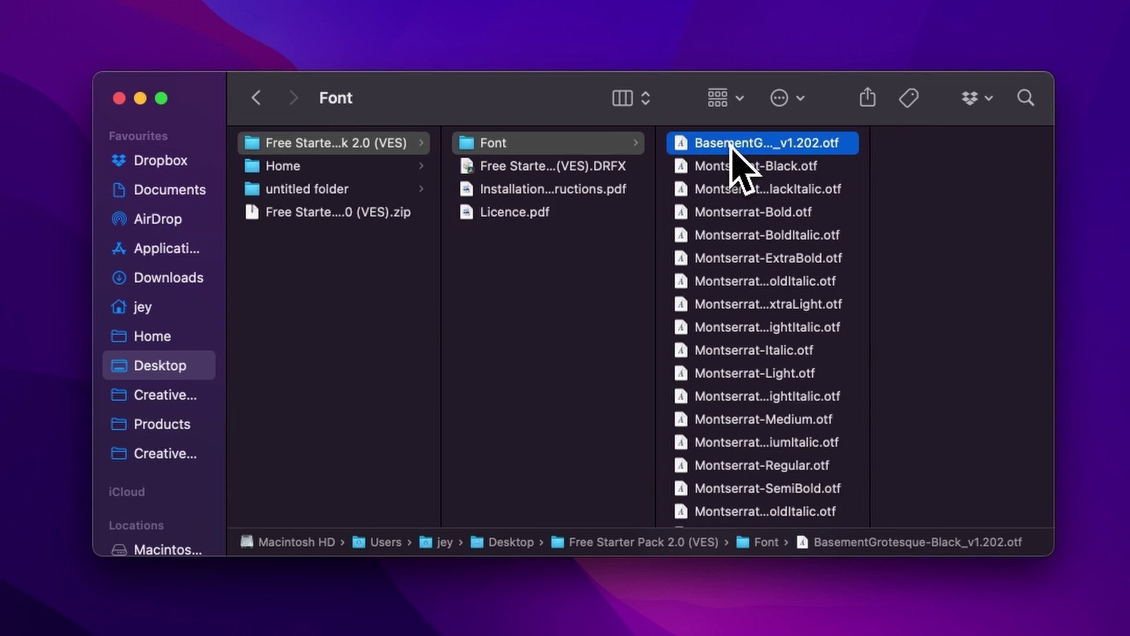
scroll(730, 226, down, 10)
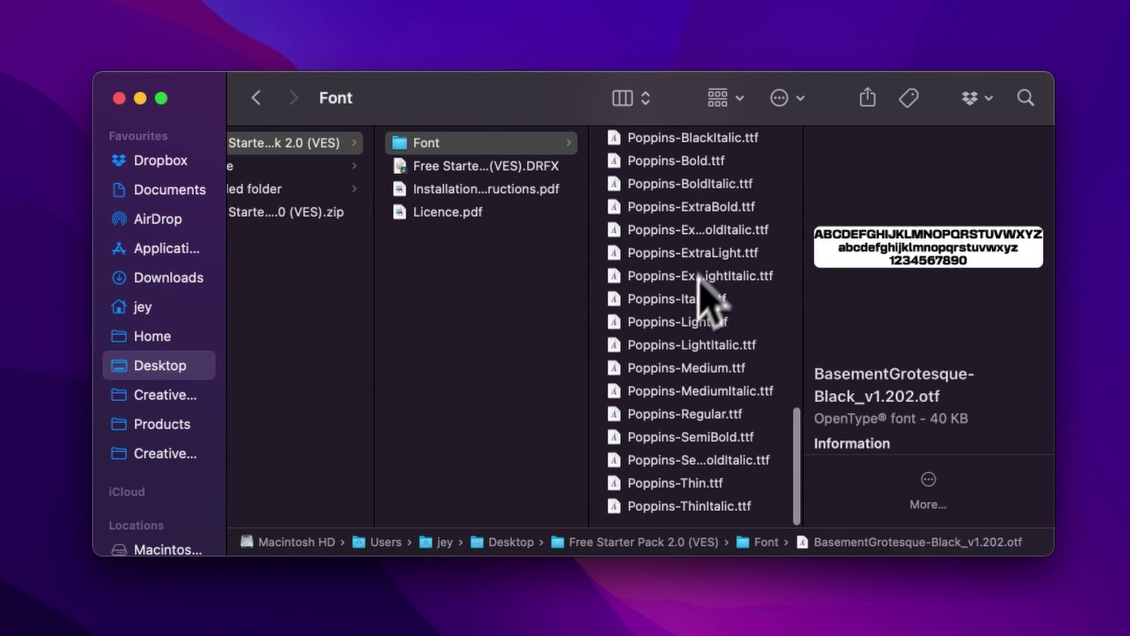
key(super+a)
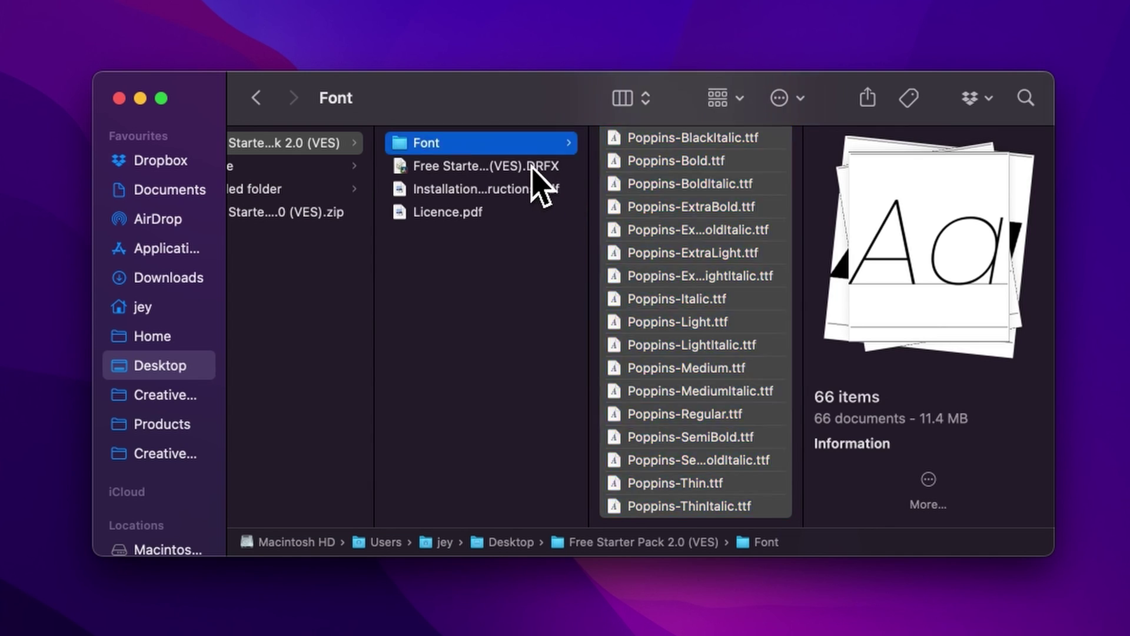
Step: Install the Free Starter Pack DRFX bundle into DaVinci Resolve, overwriting the existing one
double_click(533, 167)
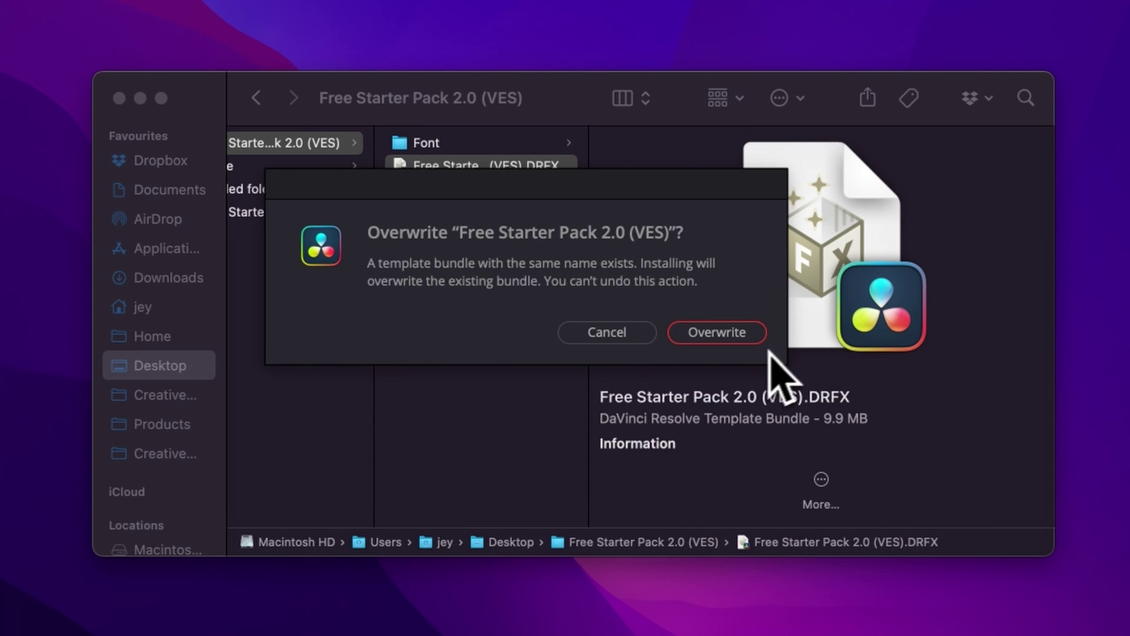
click(733, 340)
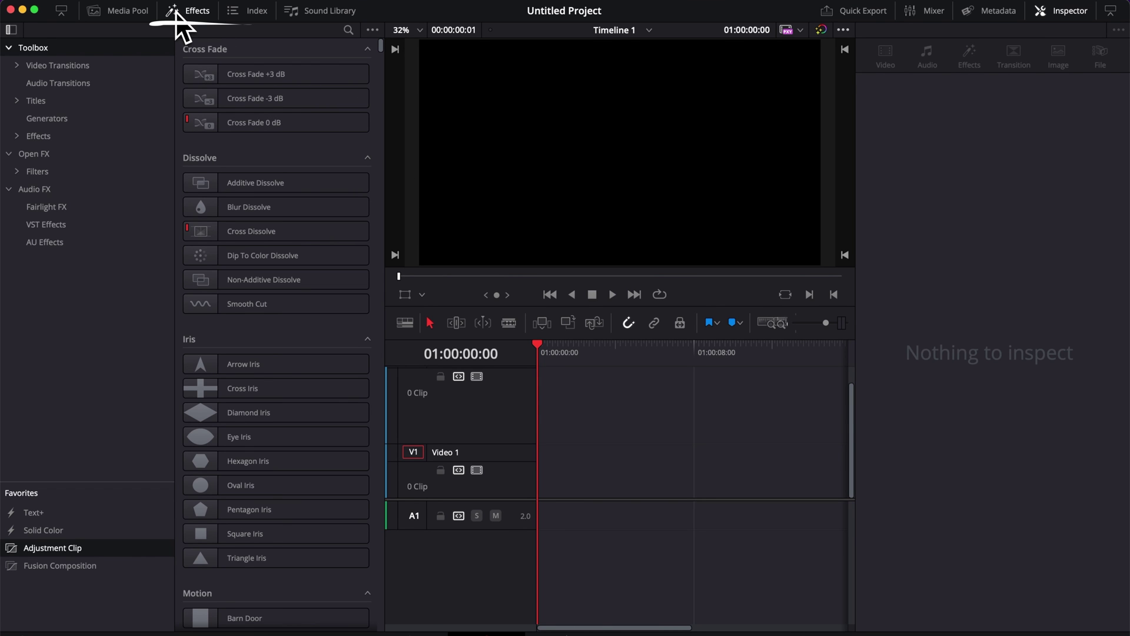
Step: Drag Phone Effect from Free Starter Pack 2.0 toward the desert wedding clip on V1
click(22, 138)
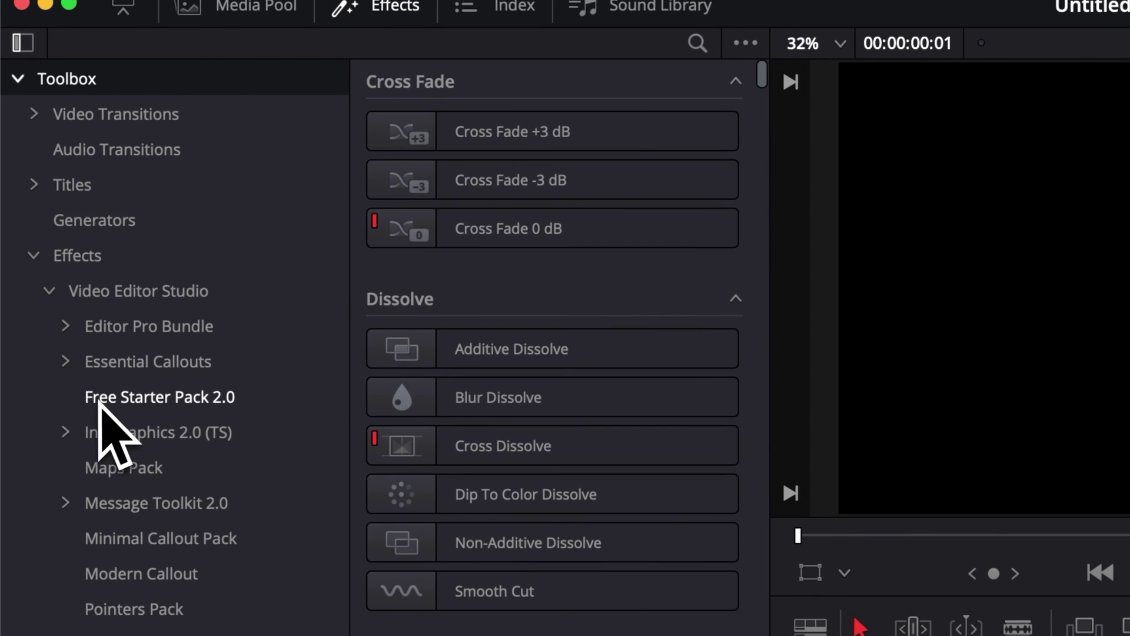
click(130, 400)
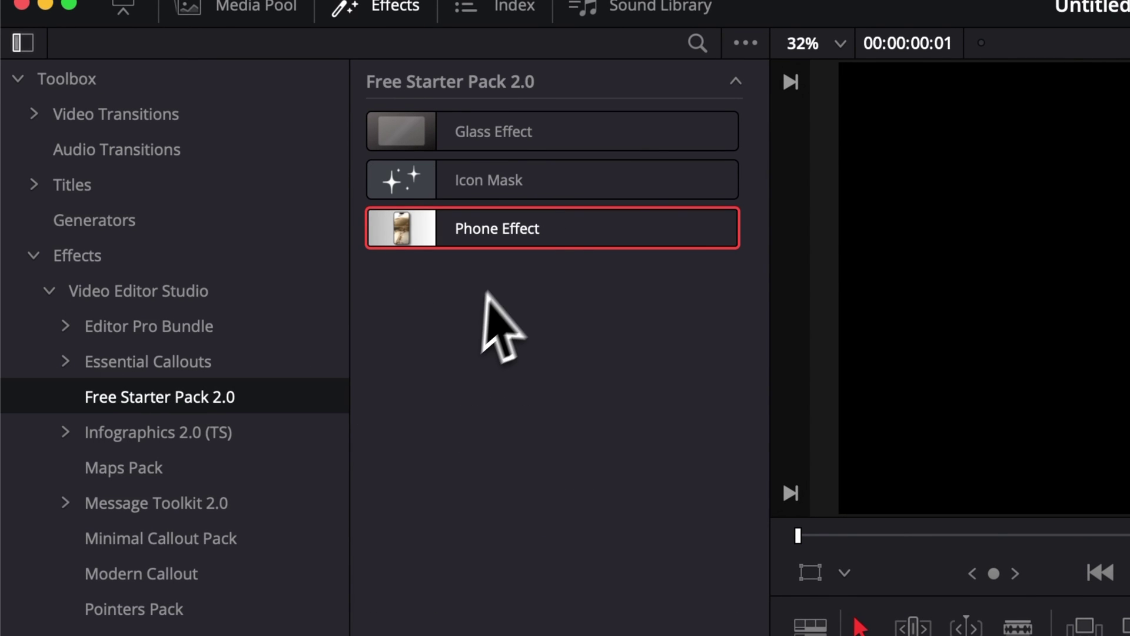
mouse_move(408, 247)
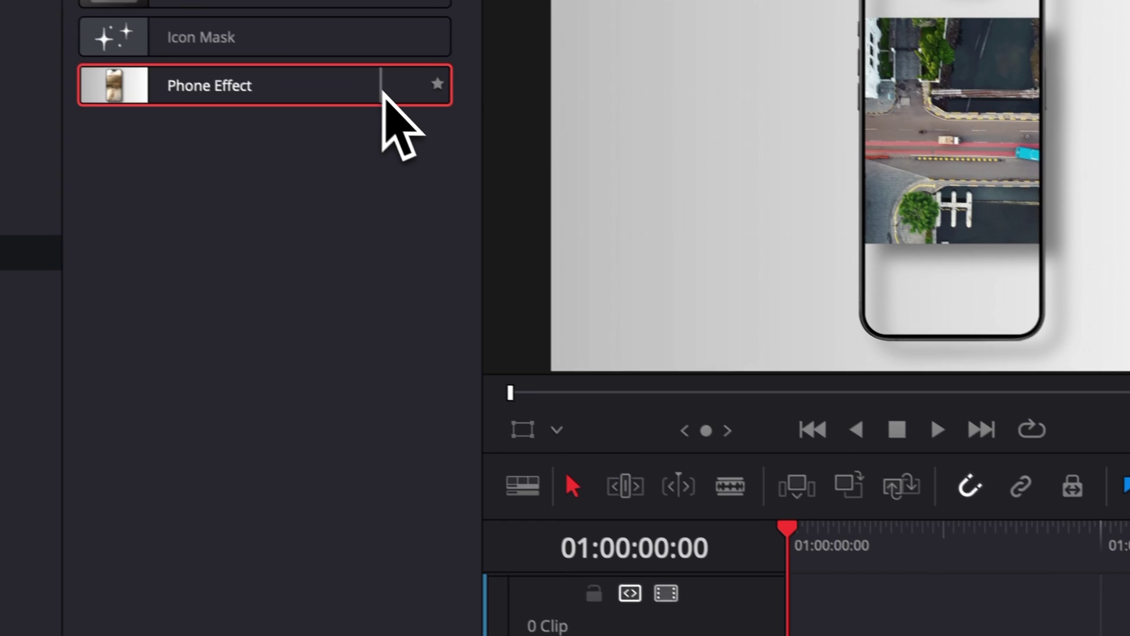
drag(557, 188, 1129, 635)
drag(806, 576, 862, 634)
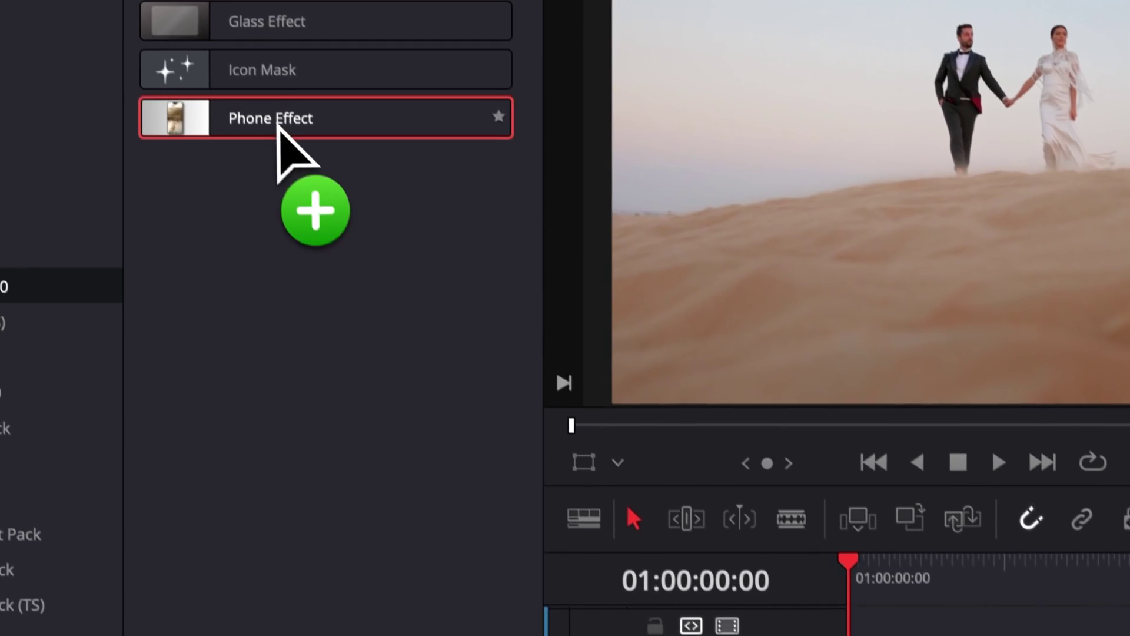
Step: Apply Phone Effect to the clip and set File Aspect Size to 0.94
drag(278, 127, 642, 480)
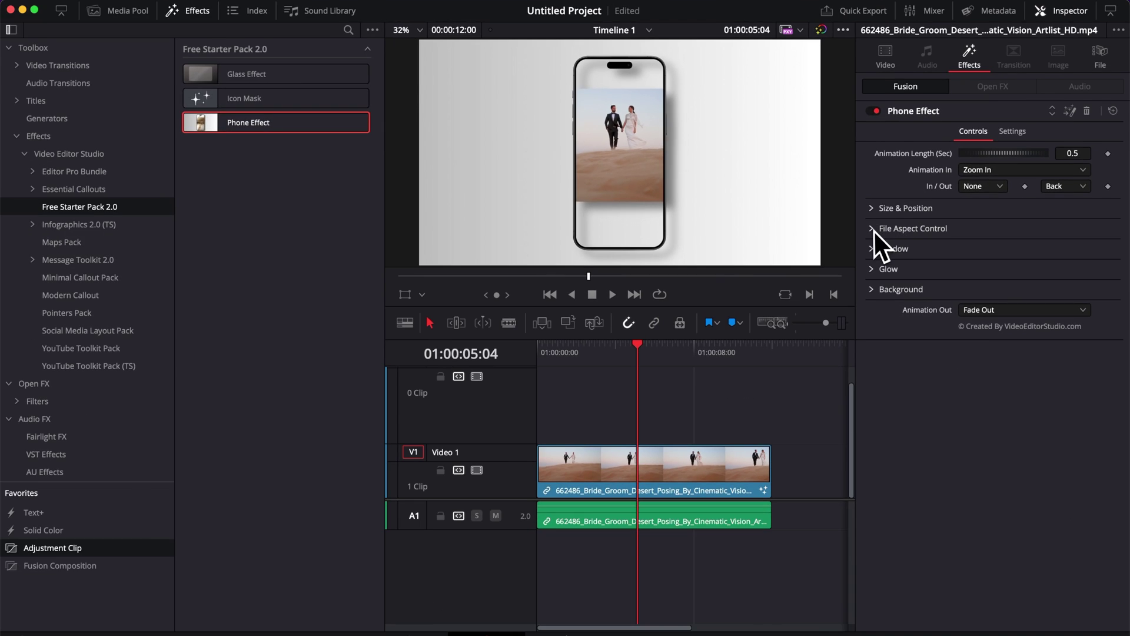
click(874, 231)
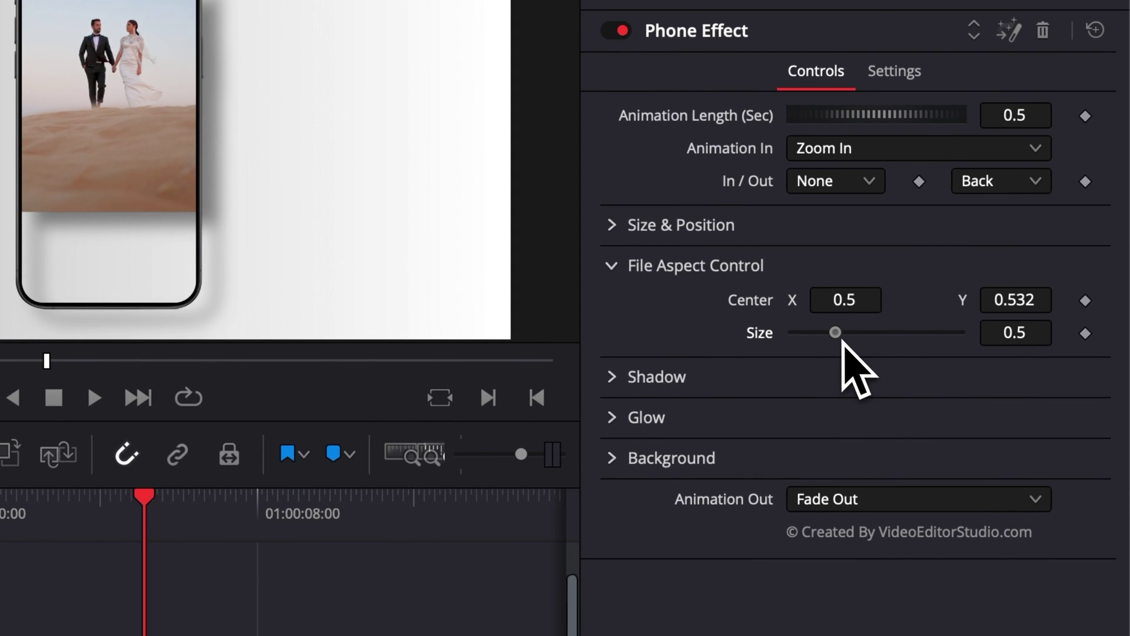
drag(841, 332, 871, 332)
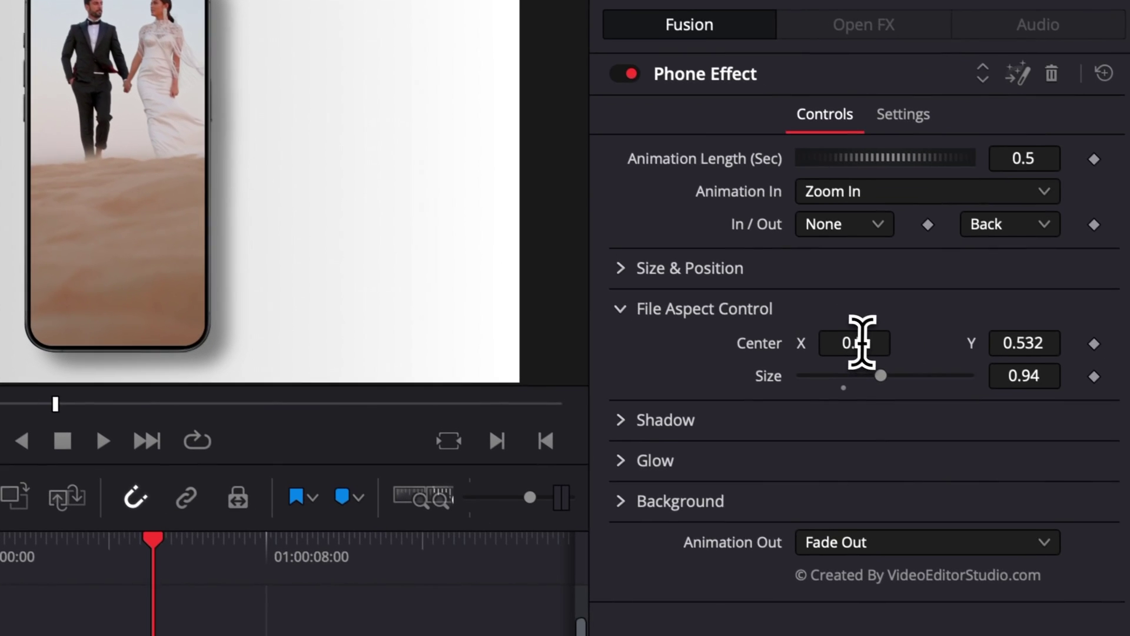
Step: Centre the footage inside the phone at X 0.487, Y 0.491
click(859, 300)
text(0.49)
key(Return)
click(1012, 336)
text(0.51)
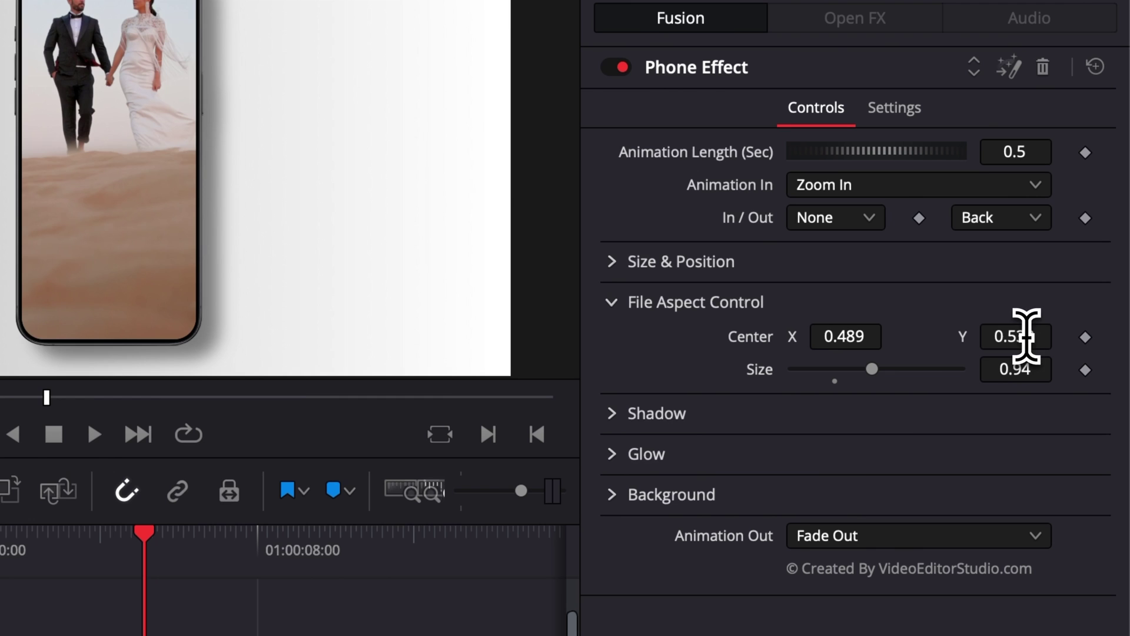
mouse_move(1015, 336)
mouse_down()
mouse_move(1001, 336)
mouse_move(1011, 336)
mouse_up()
click(872, 336)
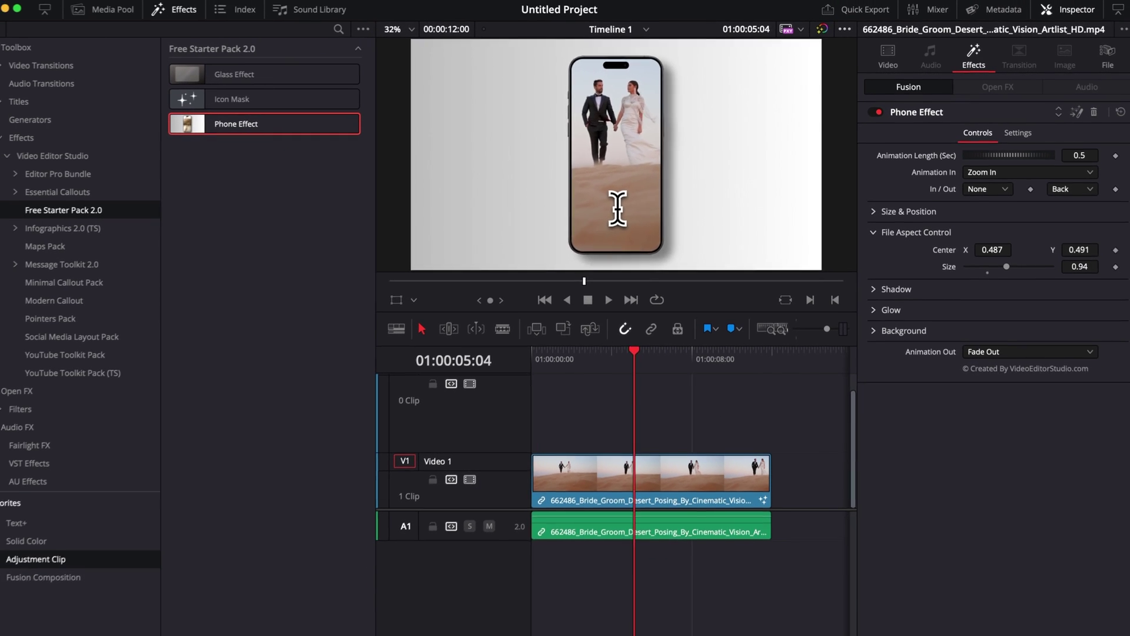
click(482, 423)
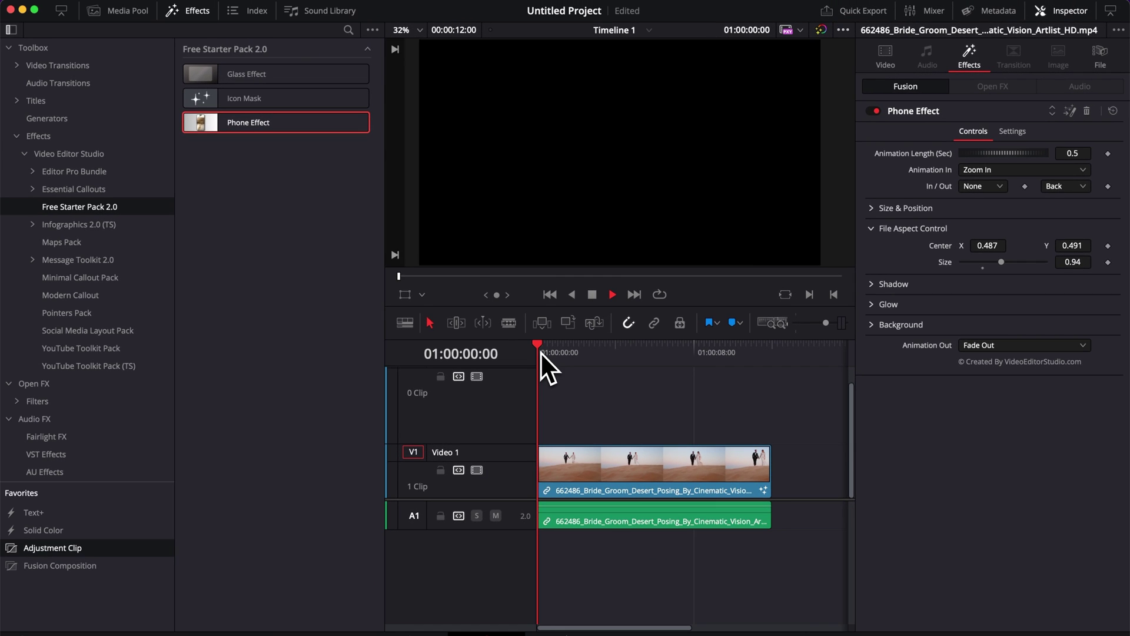
key(space)
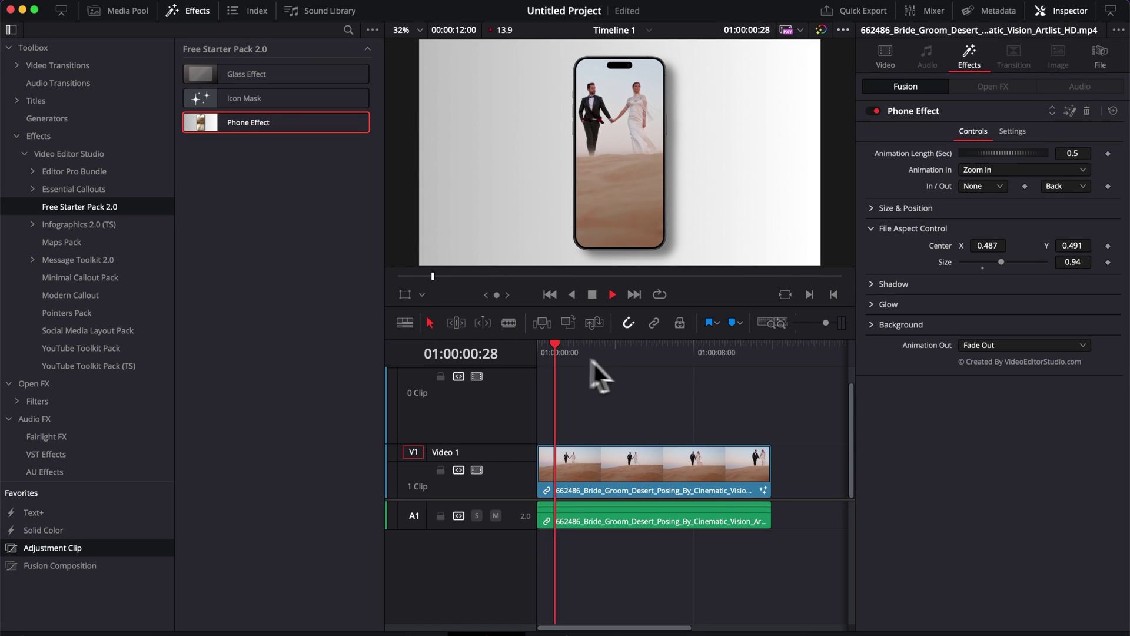
click(750, 354)
key(space)
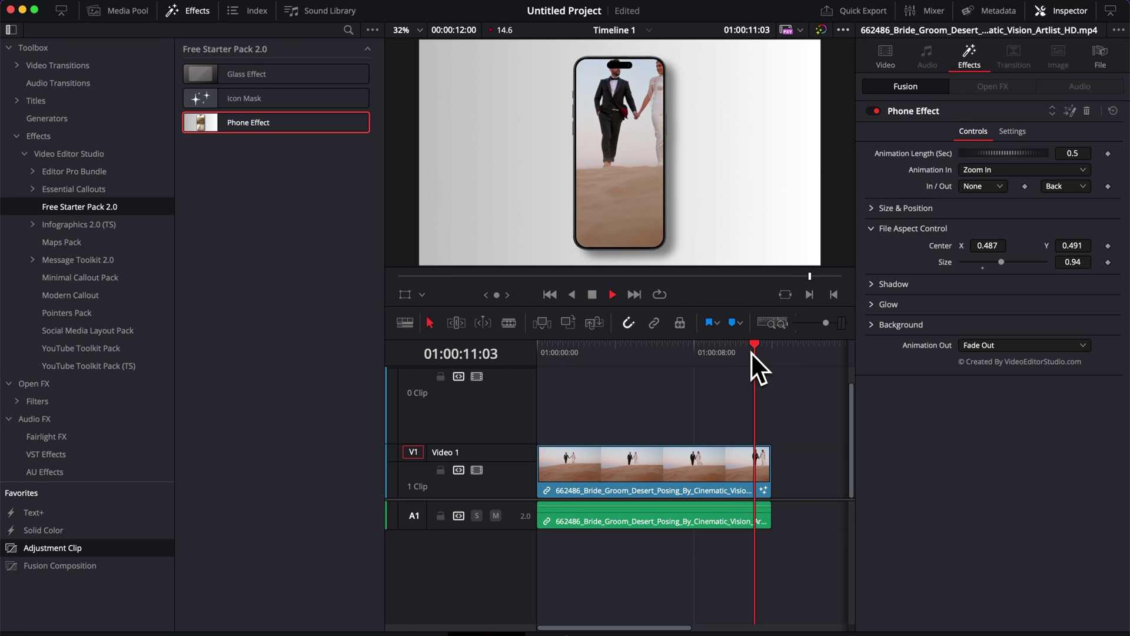
drag(751, 353, 757, 376)
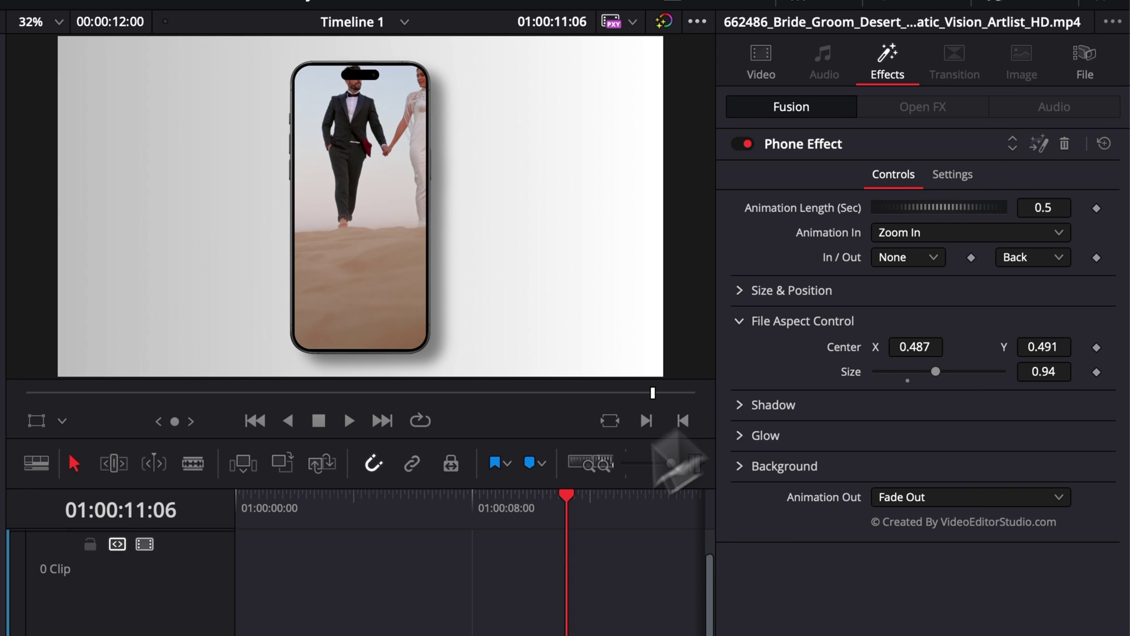
Step: Keyframe the footage centre early on, then about nine seconds in, shifted slightly left
drag(414, 547, 458, 518)
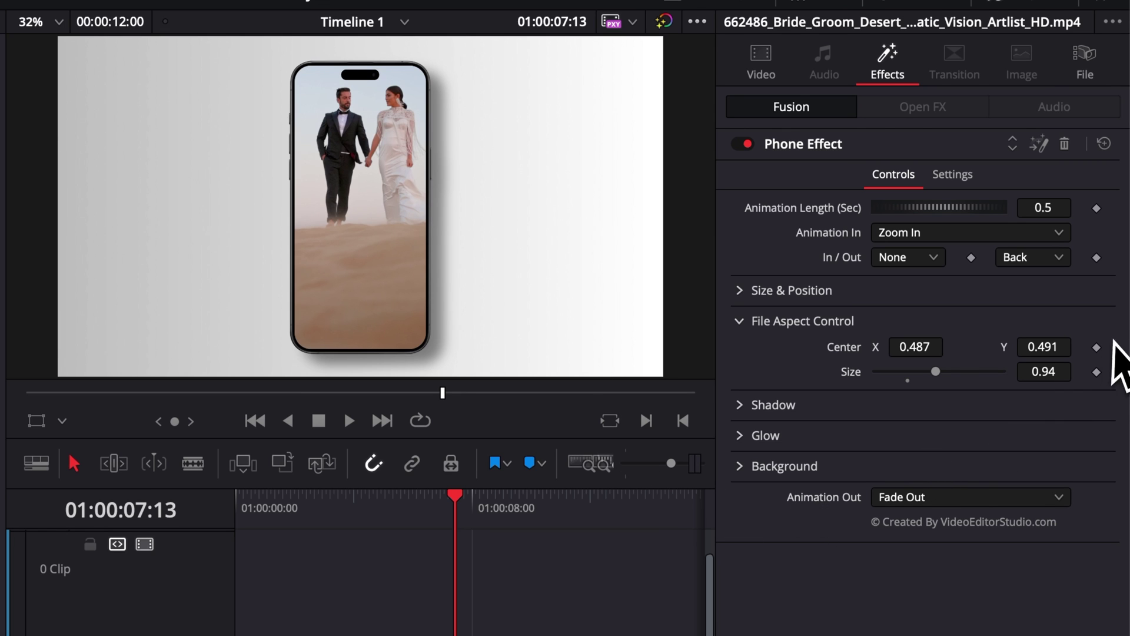
click(1097, 347)
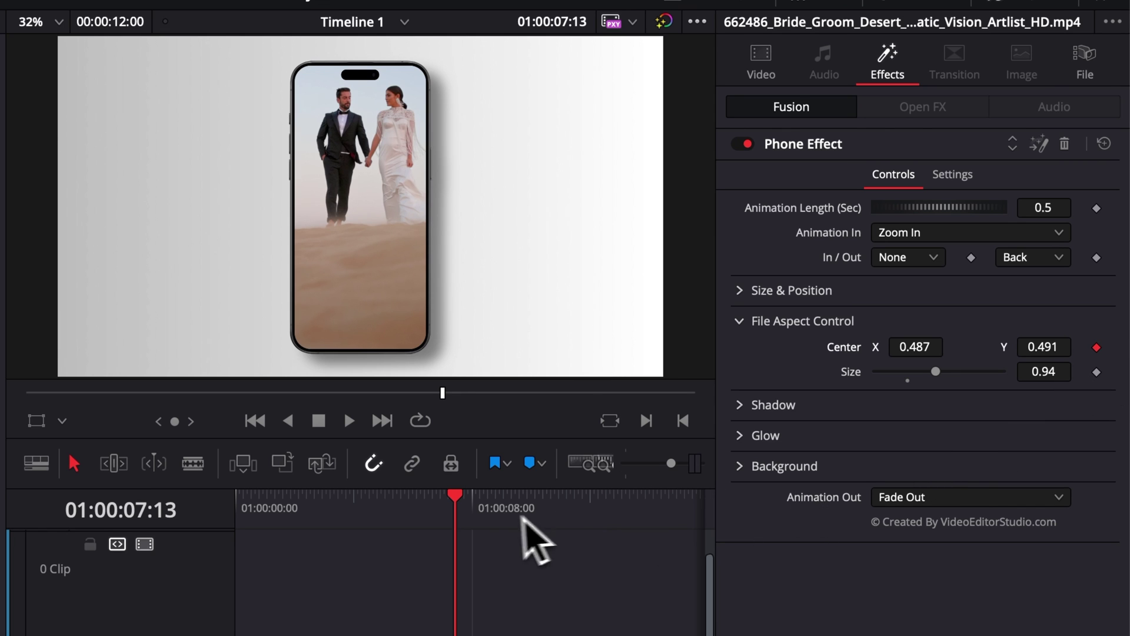
mouse_move(522, 518)
mouse_down()
mouse_move(495, 518)
mouse_move(523, 517)
mouse_up()
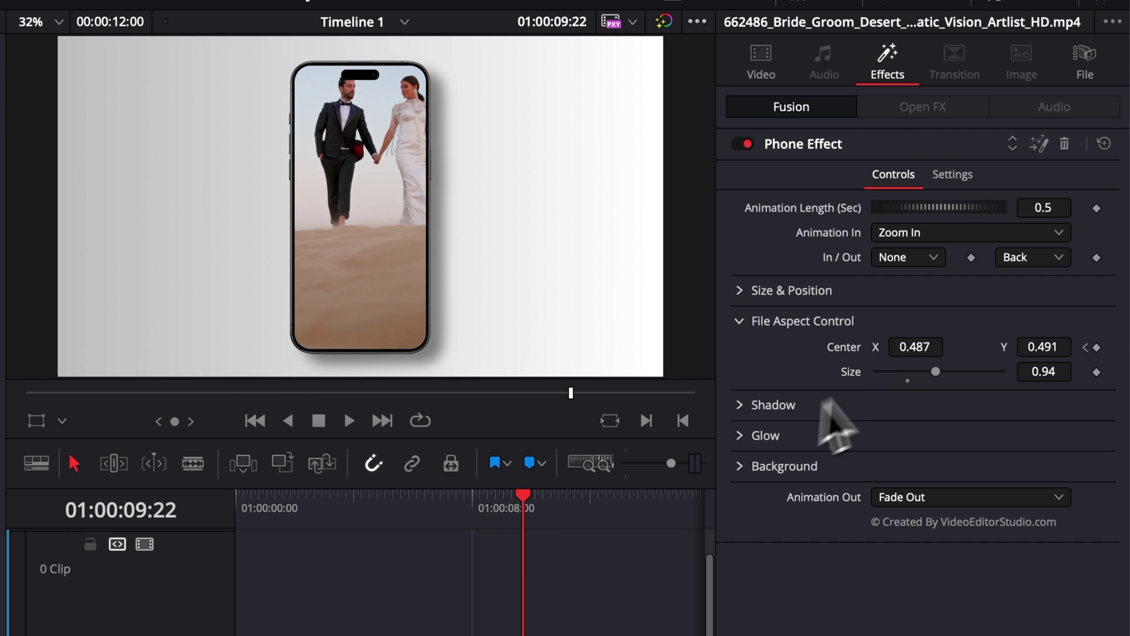
drag(913, 345, 903, 346)
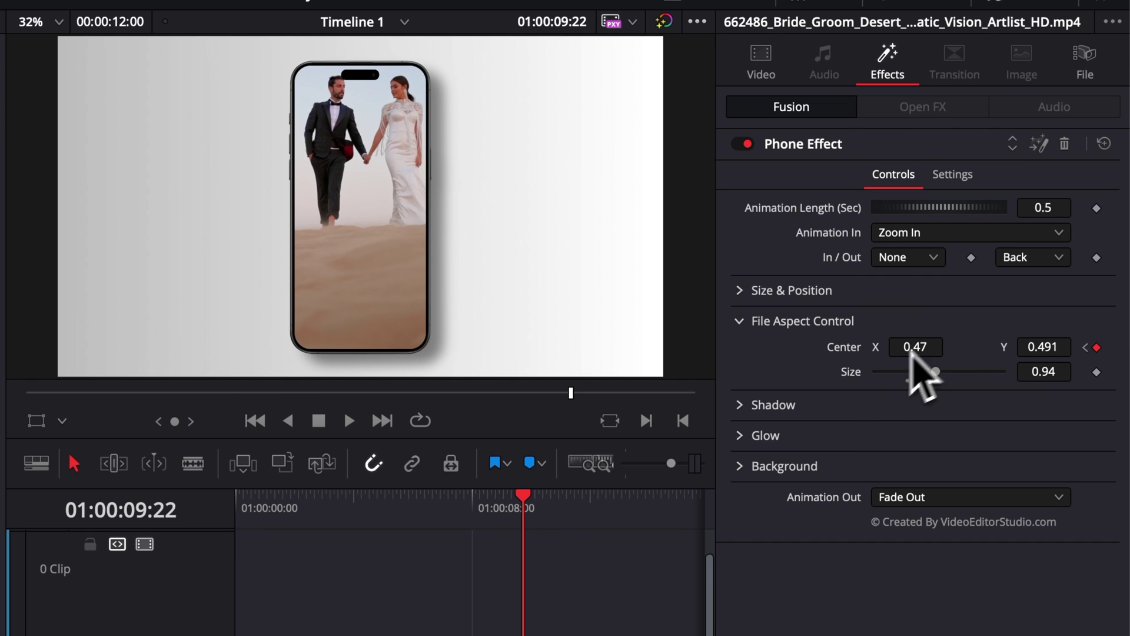
Step: Shift the footage further left and down to about 0.45, 0.447, then play to check
drag(563, 517, 564, 519)
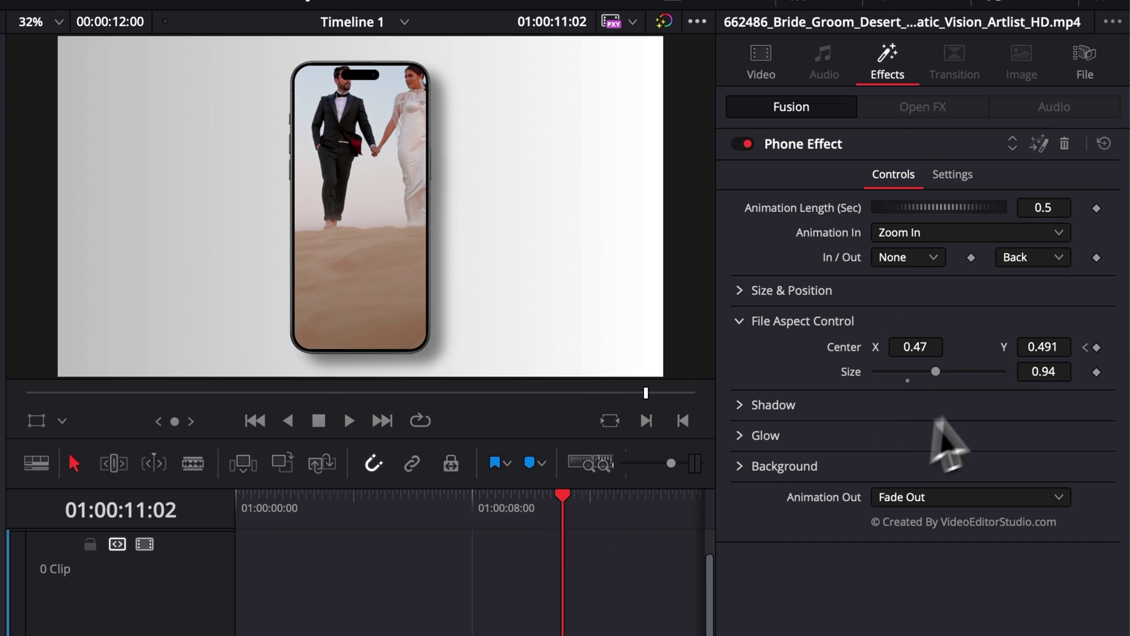
drag(925, 345, 920, 346)
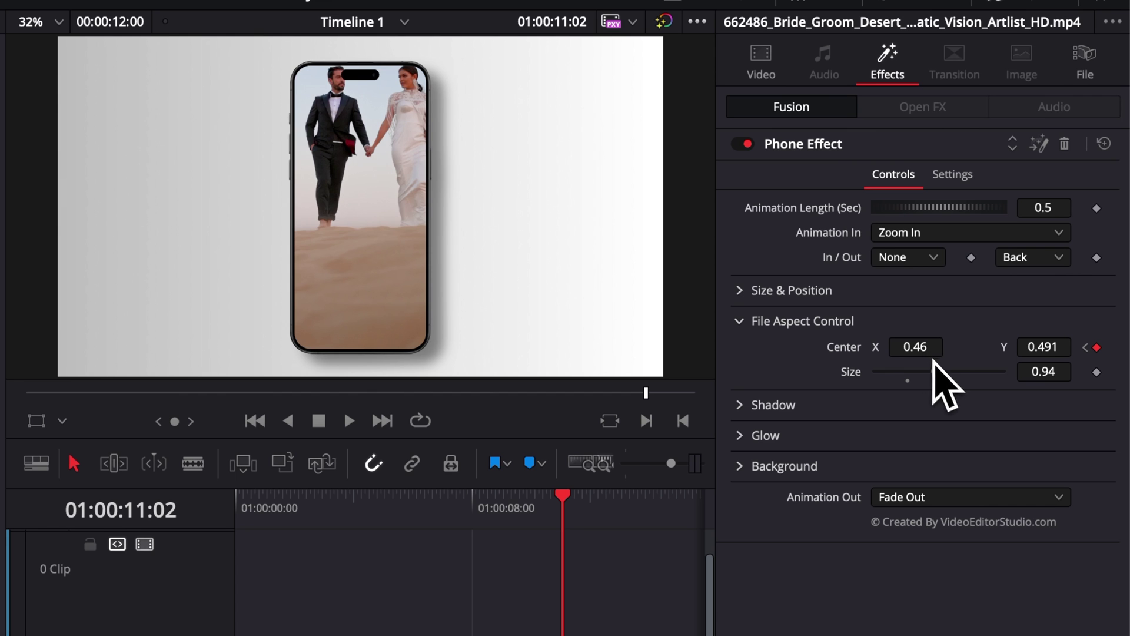
drag(1040, 352, 1015, 352)
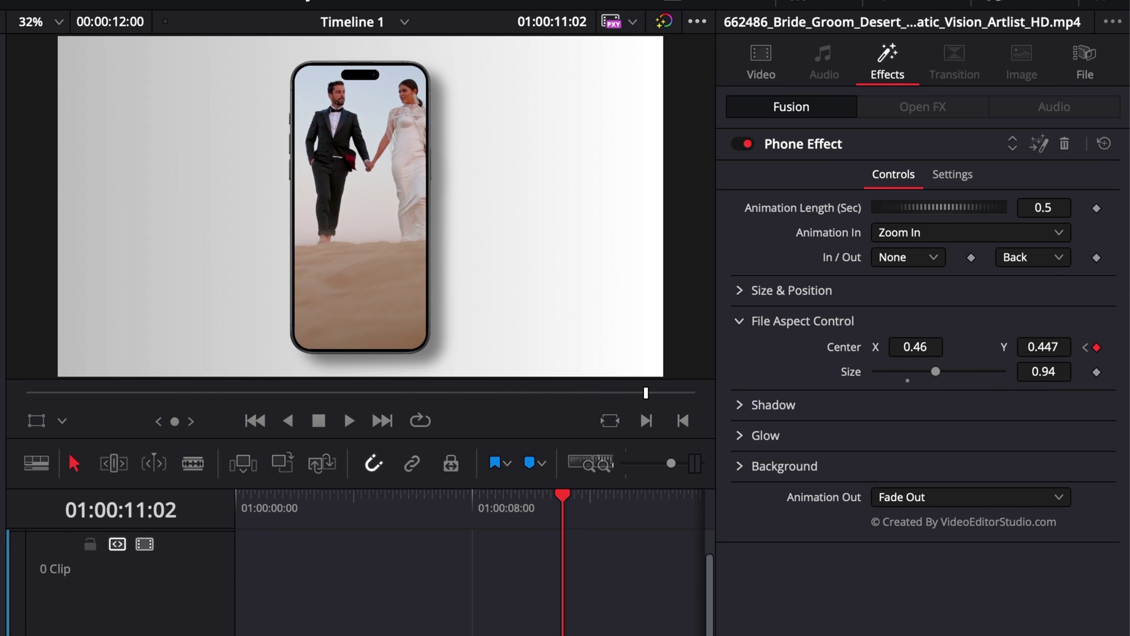
drag(932, 351, 927, 352)
click(433, 504)
key(space)
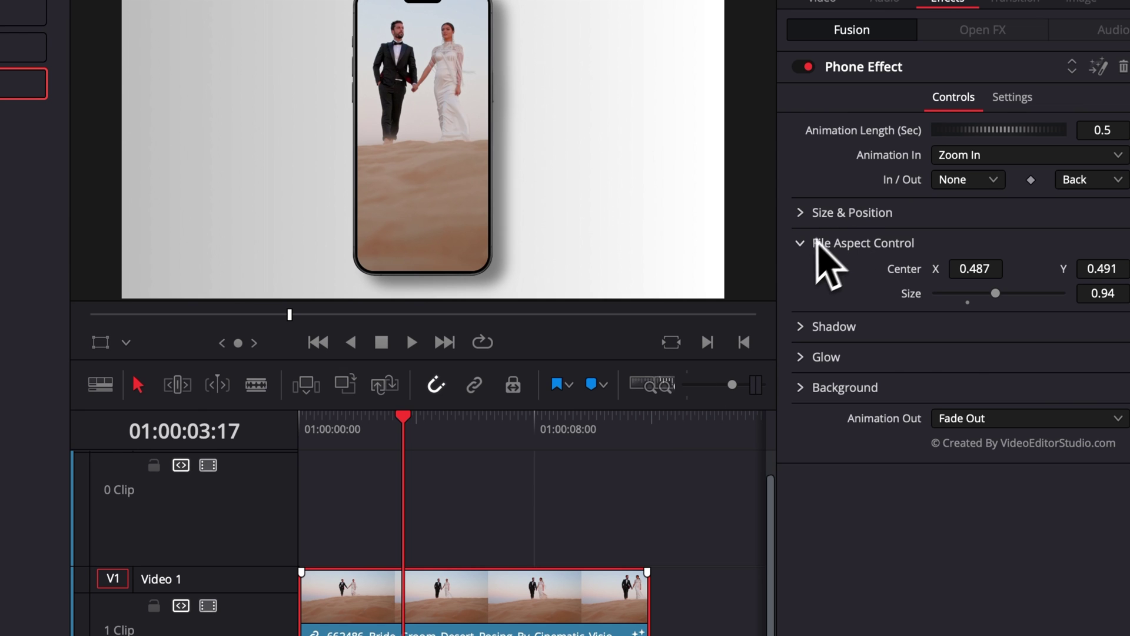
Step: Collapse File Aspect Control and play the phone's intro animation from the timeline start
click(802, 245)
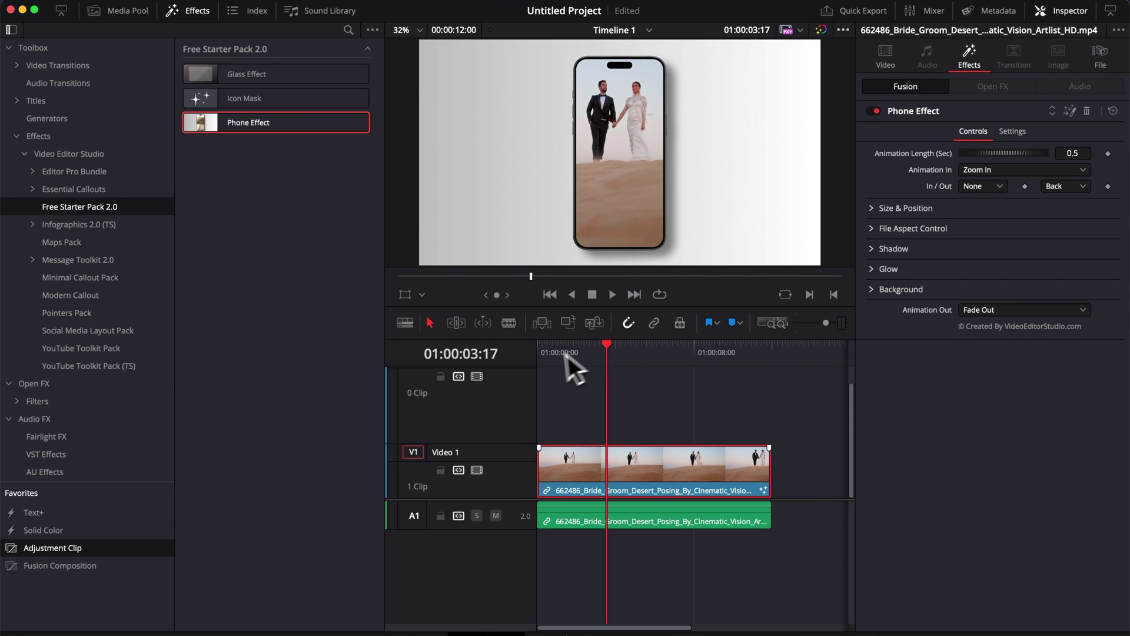
click(538, 349)
key(space)
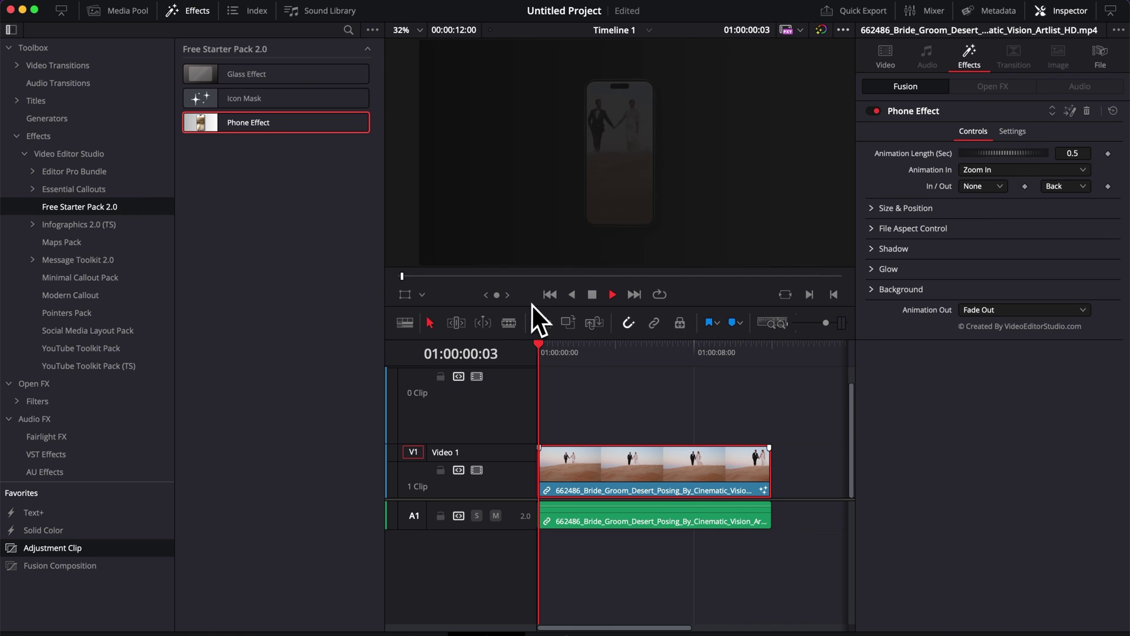
key(space)
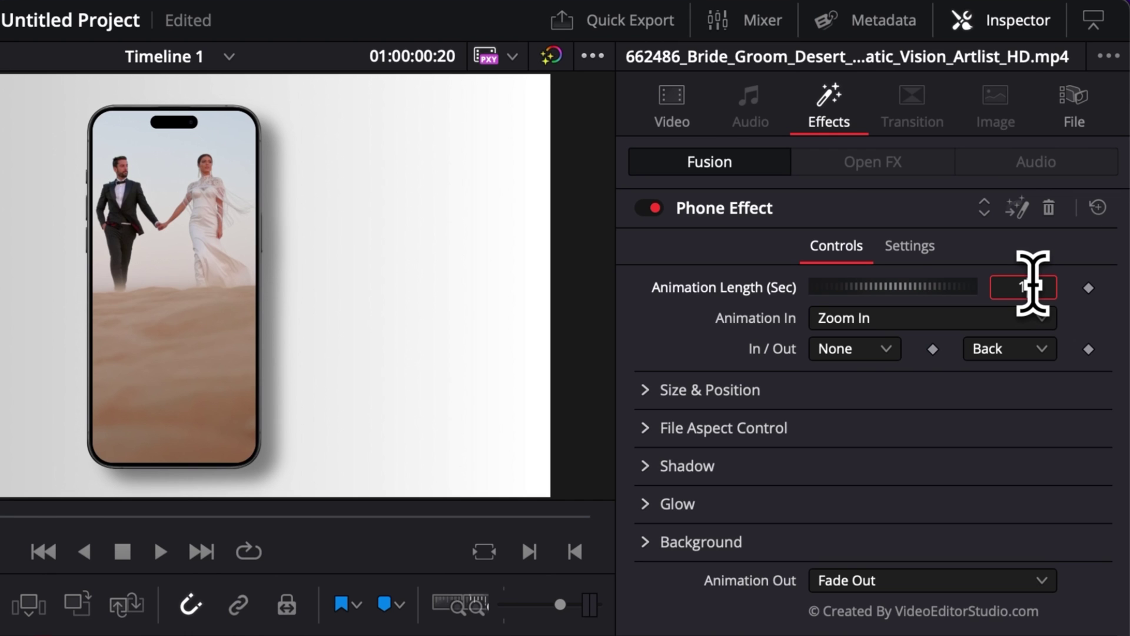
Step: Set Animation Length to 1.0 second and preview the intro from the start
key(Return)
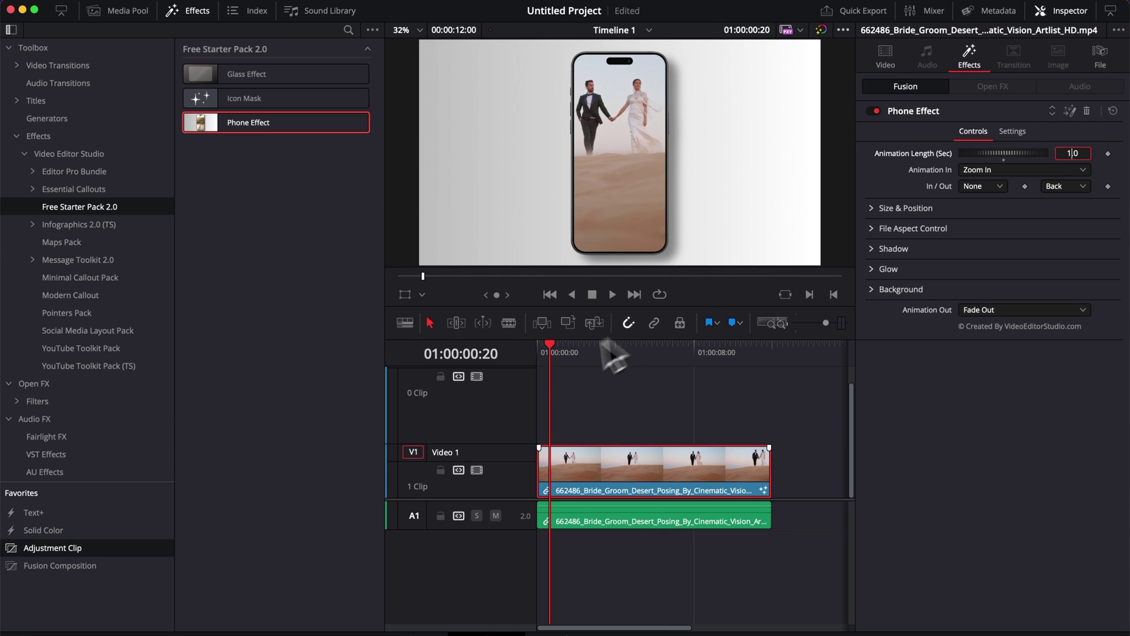
click(543, 356)
key(space)
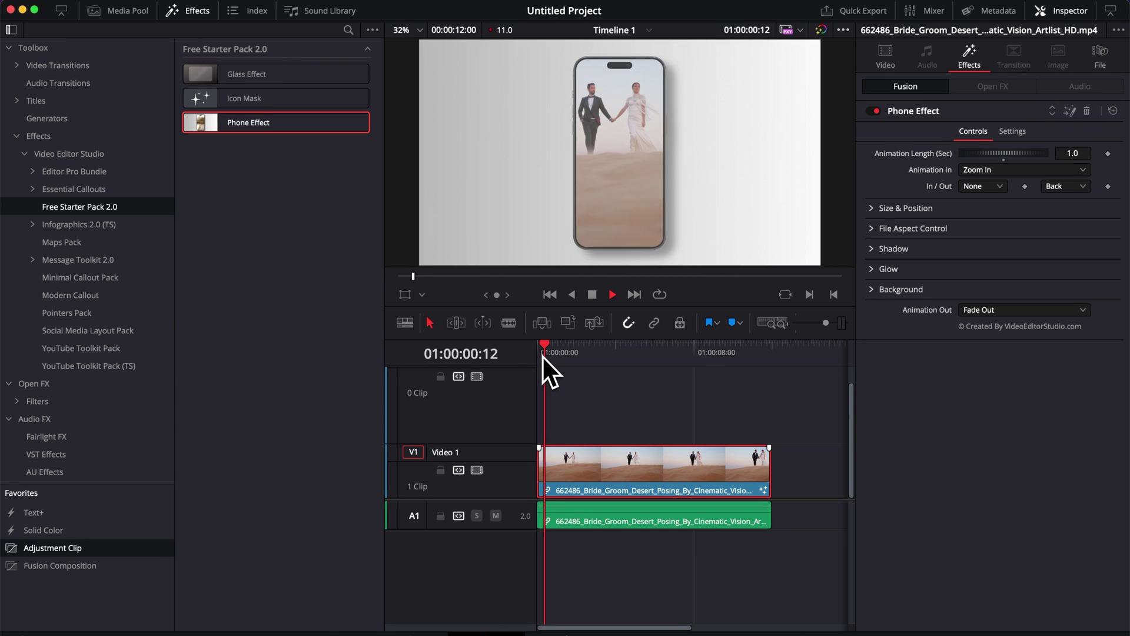
key(space)
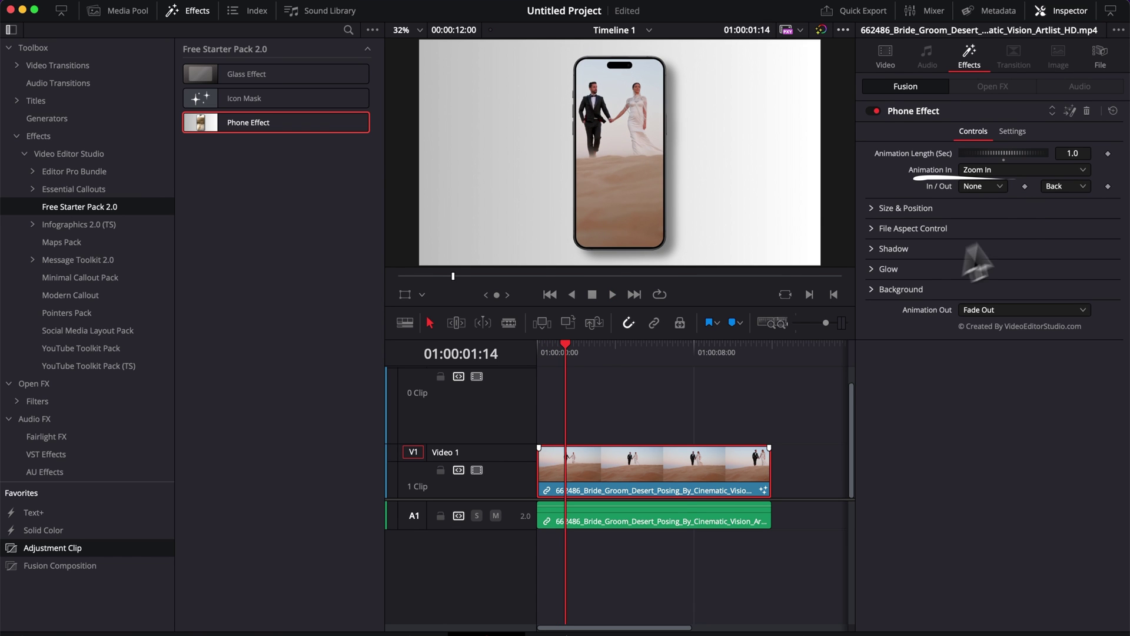
Step: Change Animation In to Slide Up and play it back from the start
click(1002, 171)
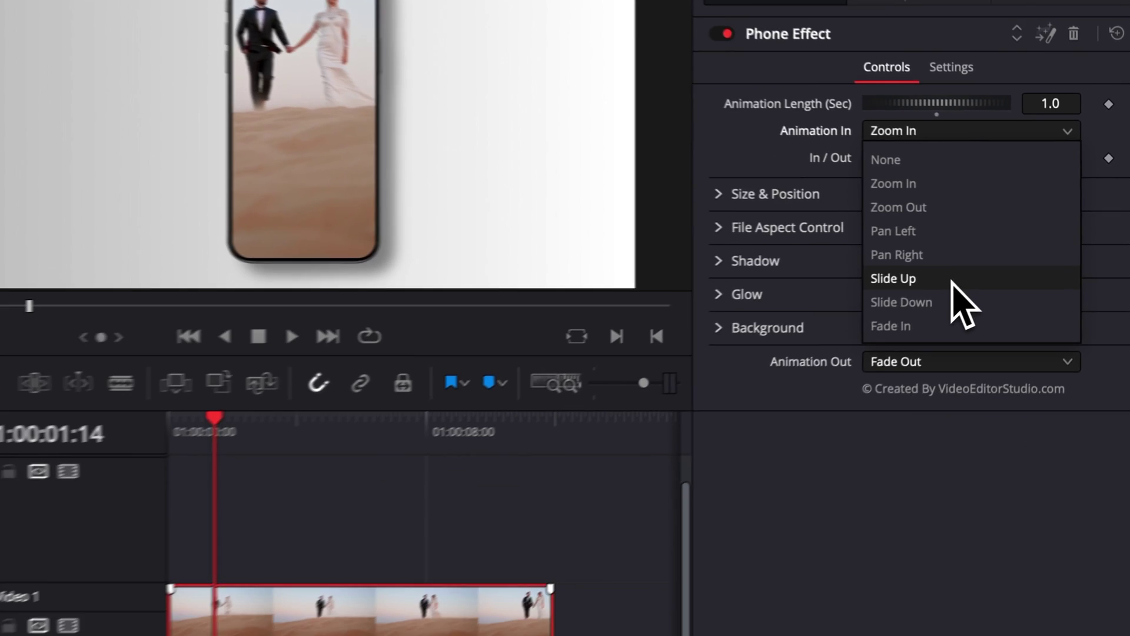
click(952, 280)
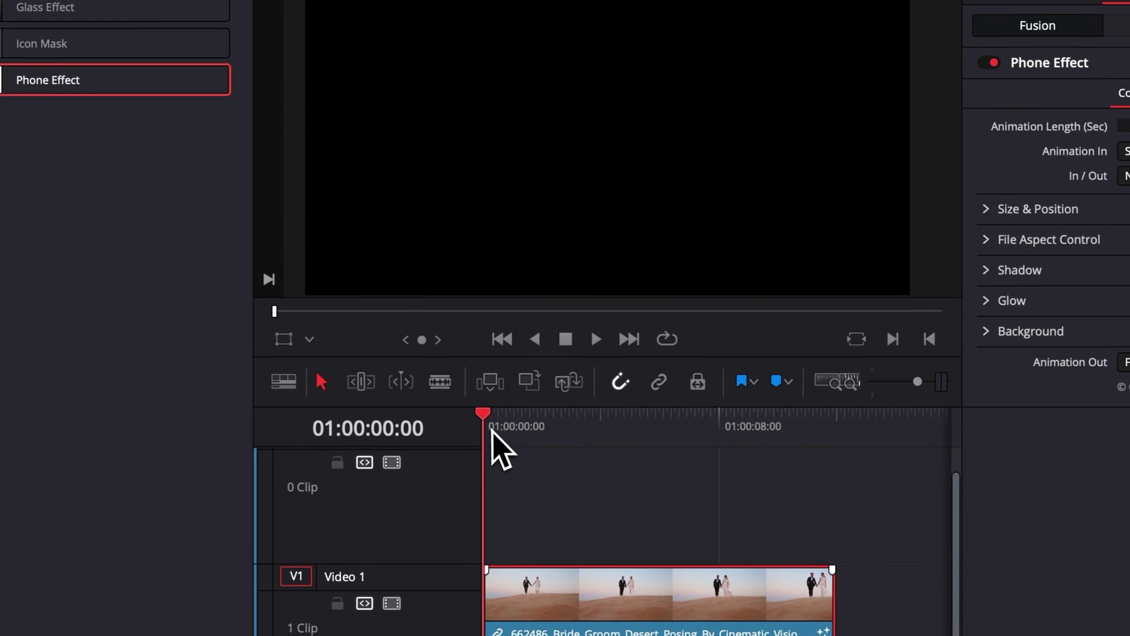
key(space)
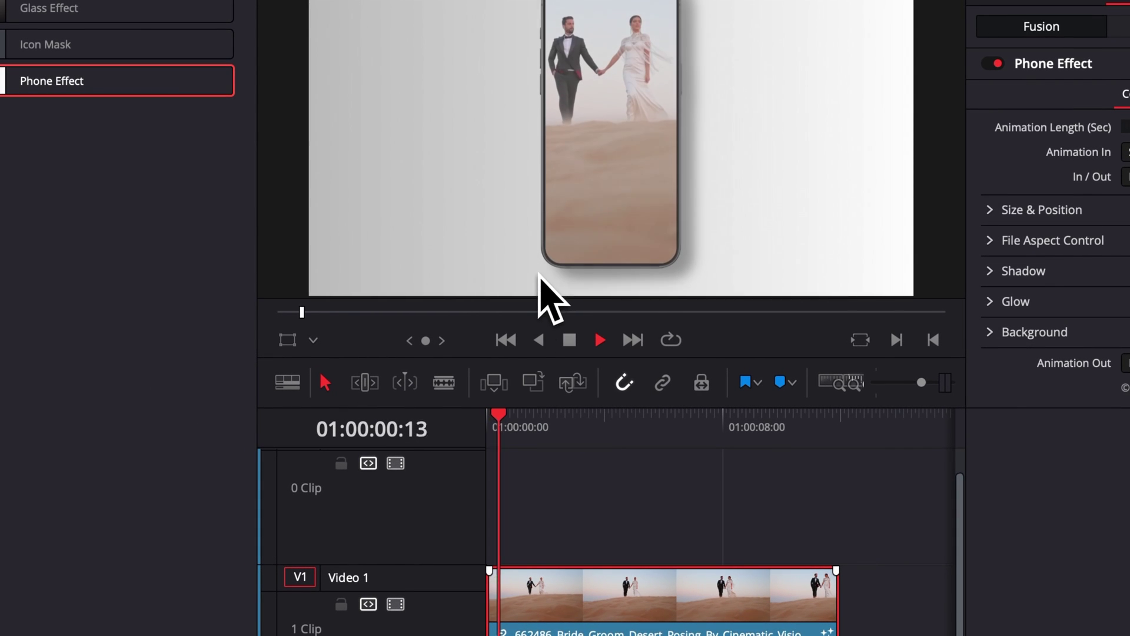
key(Home)
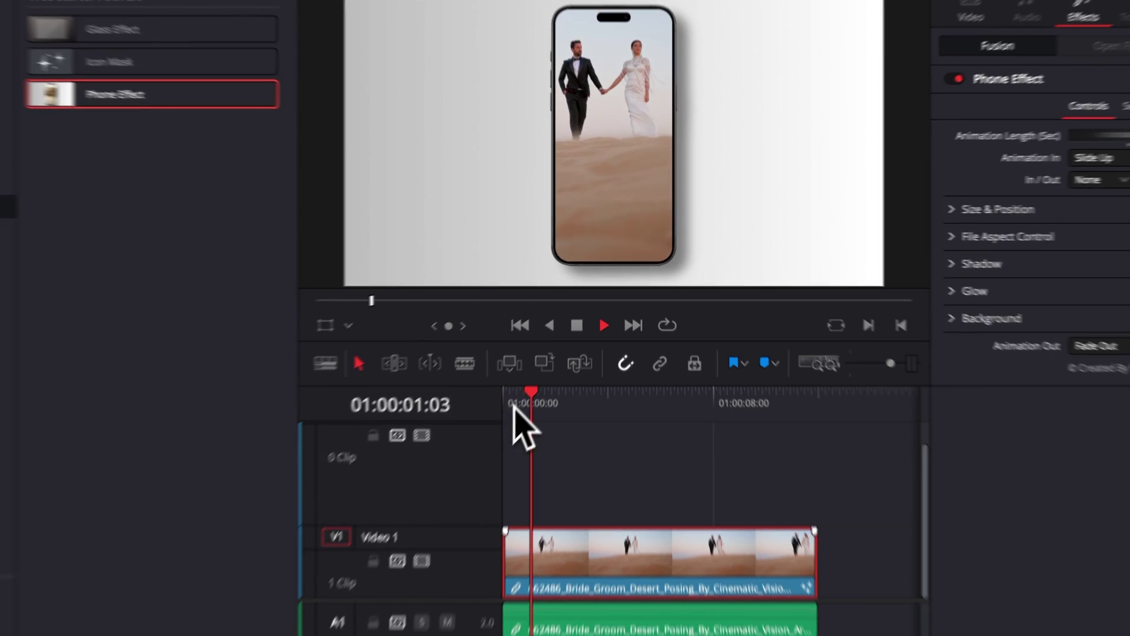
key(space)
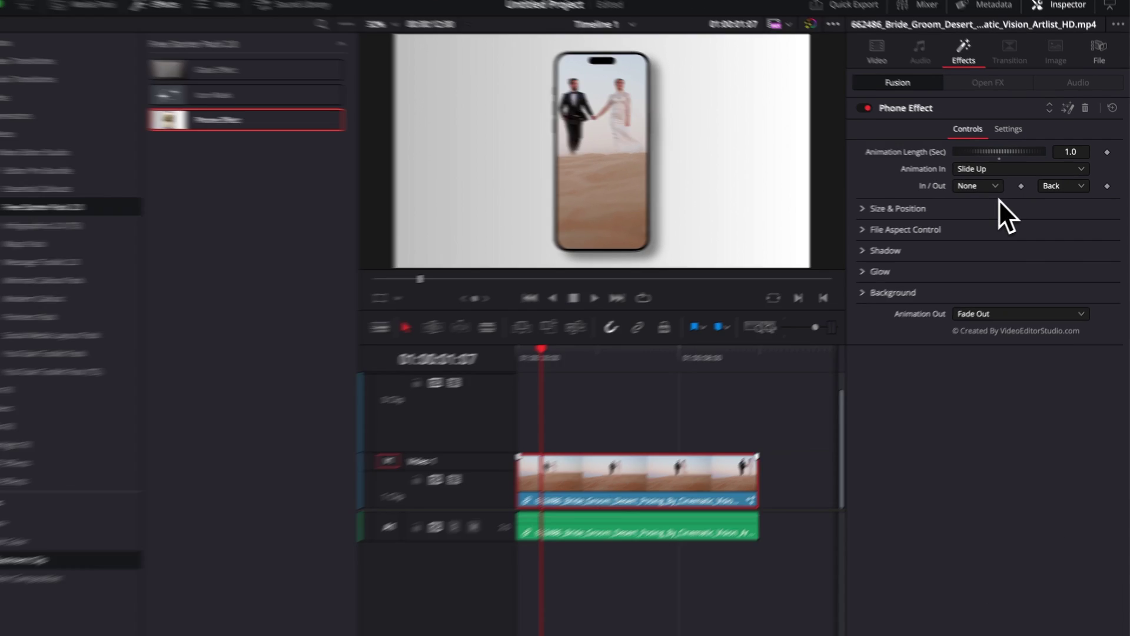
click(995, 188)
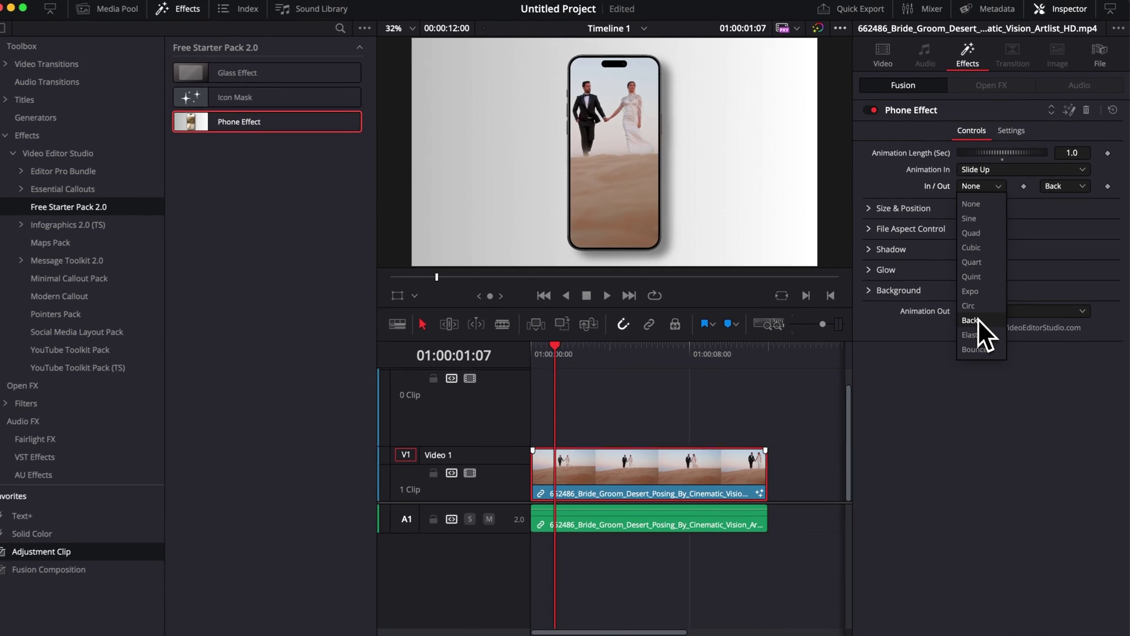
Step: Leave intro easing at None, then shift the phone left and enlarge it to Size 1.06
click(893, 189)
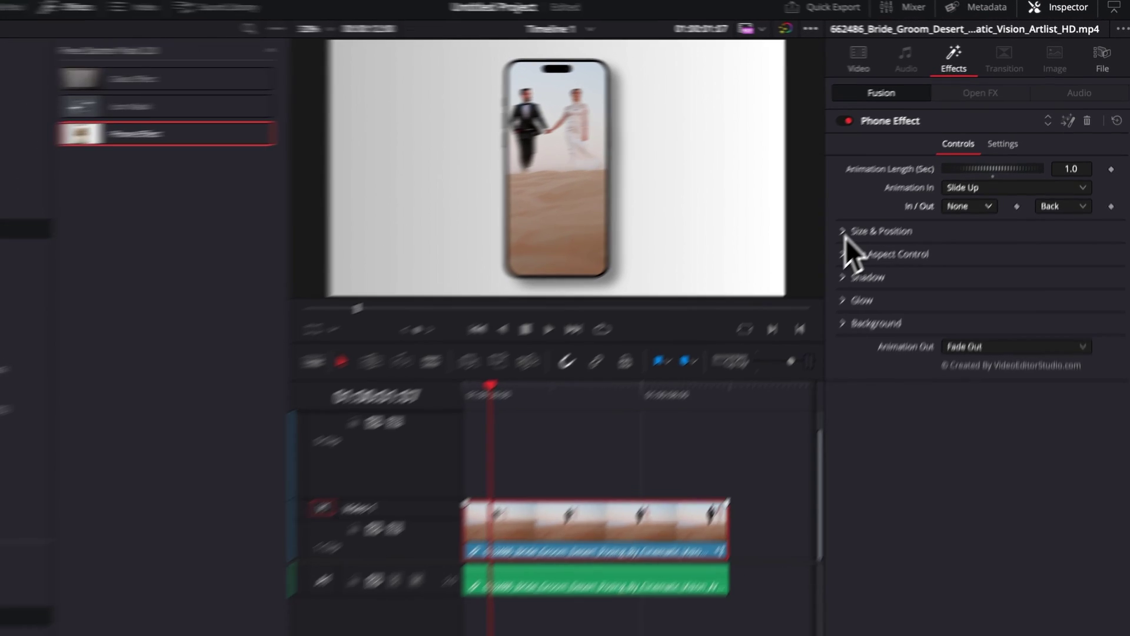
click(871, 209)
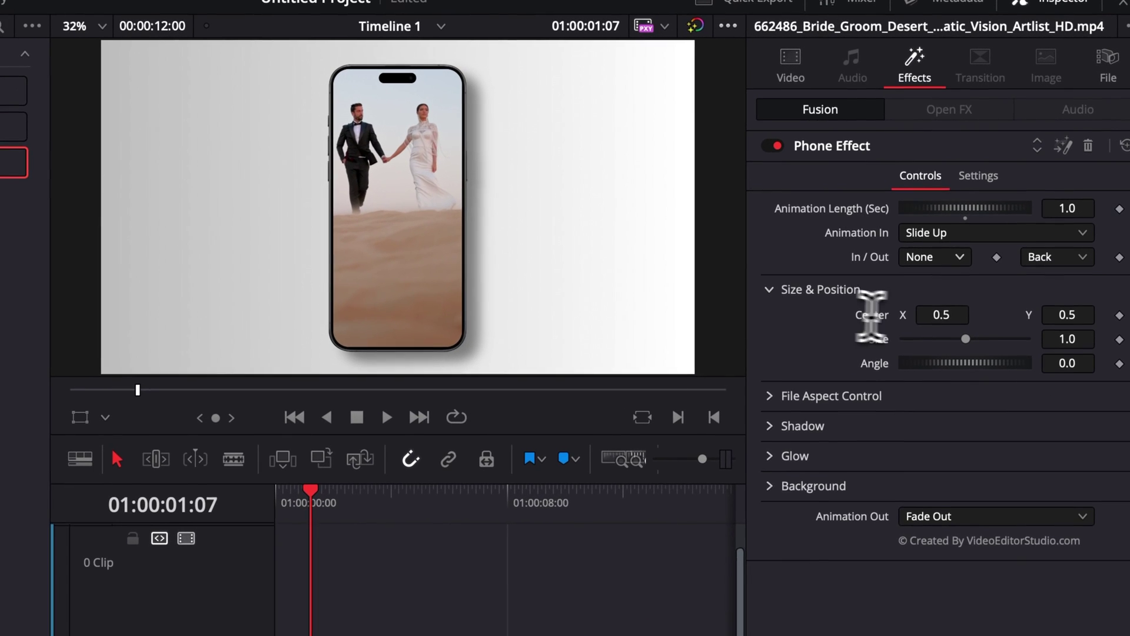
drag(950, 317, 761, 318)
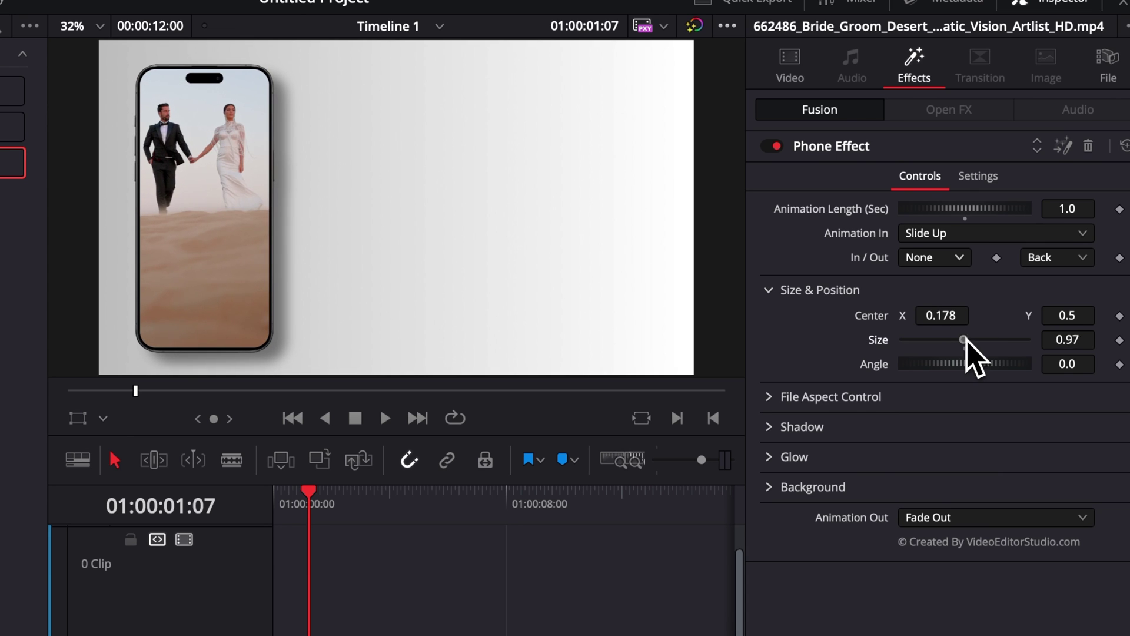
mouse_move(966, 343)
mouse_down()
mouse_move(948, 341)
mouse_move(969, 346)
mouse_up()
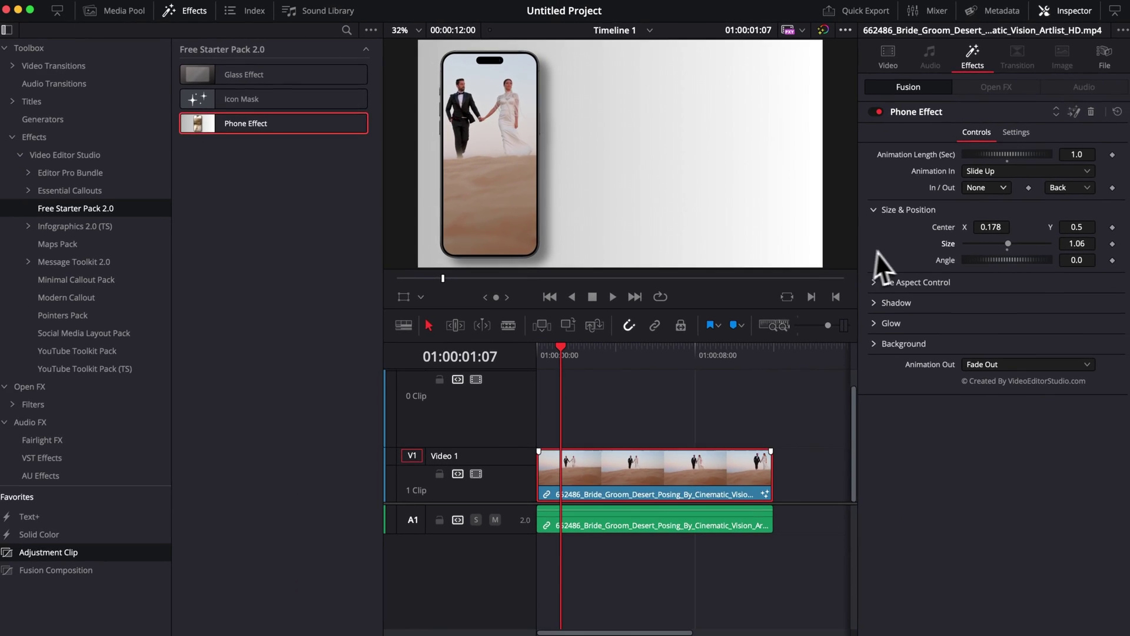
click(871, 208)
Step: Move the phone to the right side of the frame in Size & Position
click(871, 228)
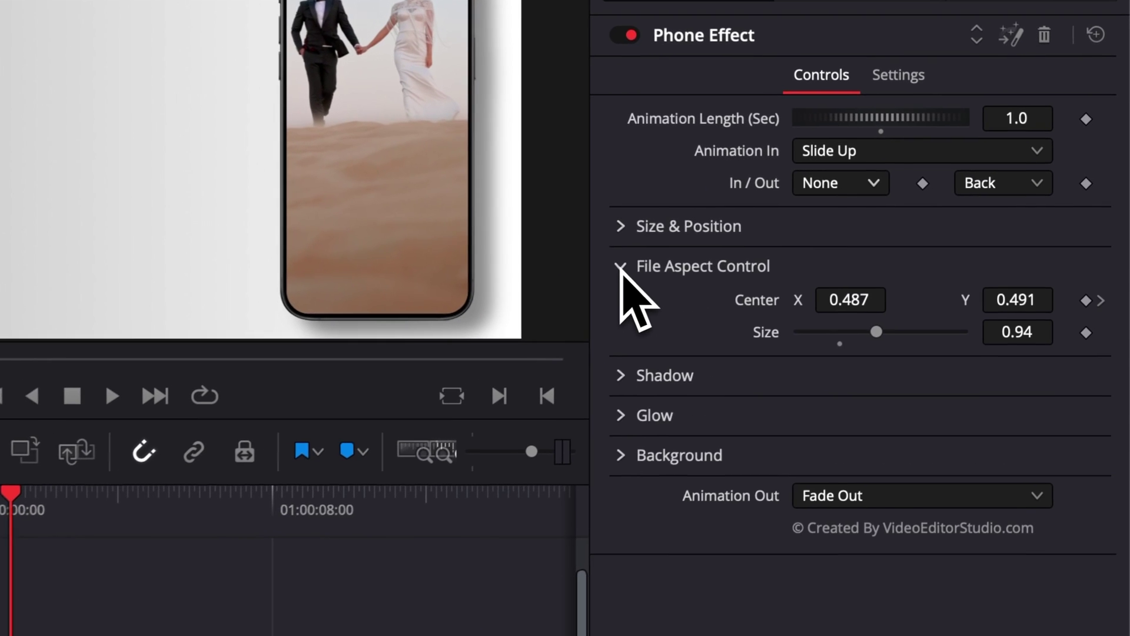
click(612, 268)
click(612, 228)
drag(832, 256, 936, 255)
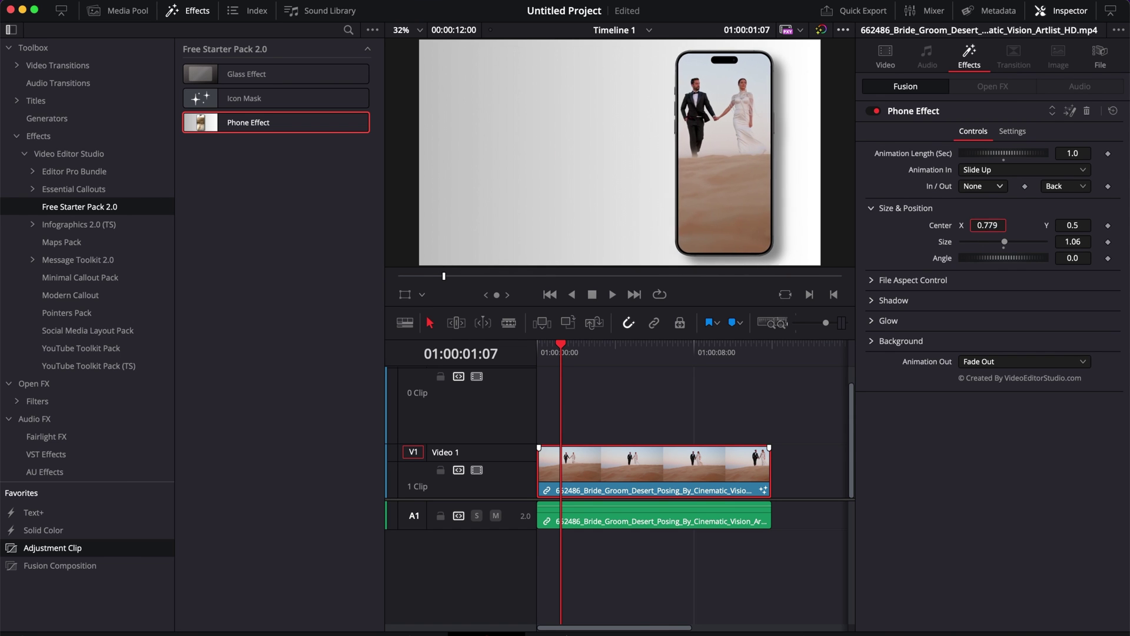
click(871, 208)
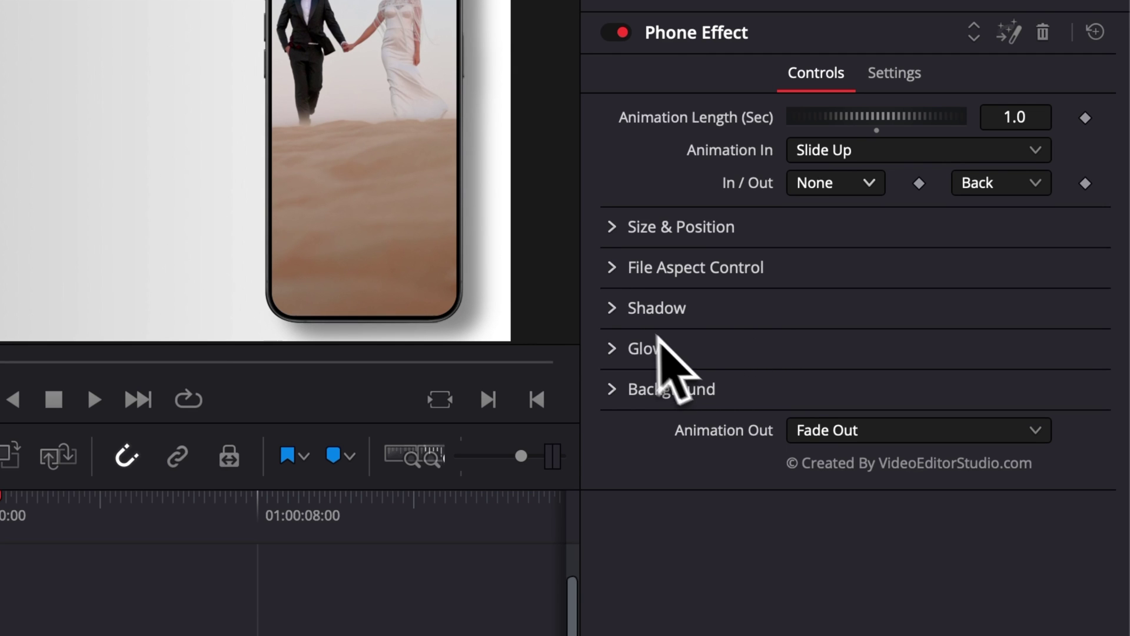
Step: Set the phone's Shadow to strength 0.858, drop angle 57 and blur 0.622
click(612, 311)
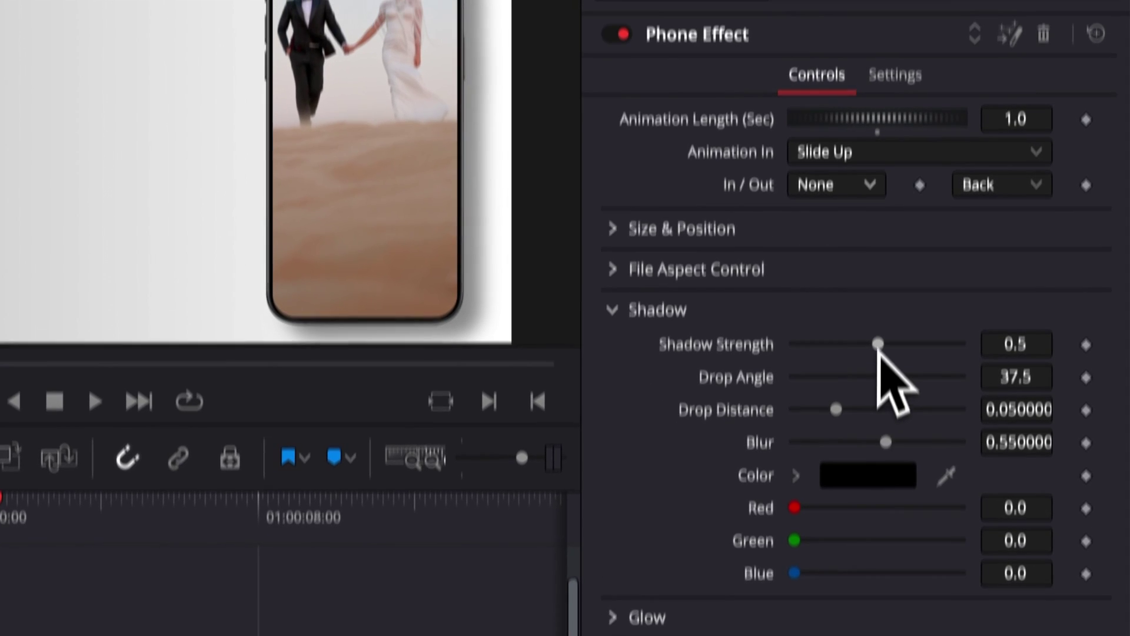
drag(887, 504, 942, 504)
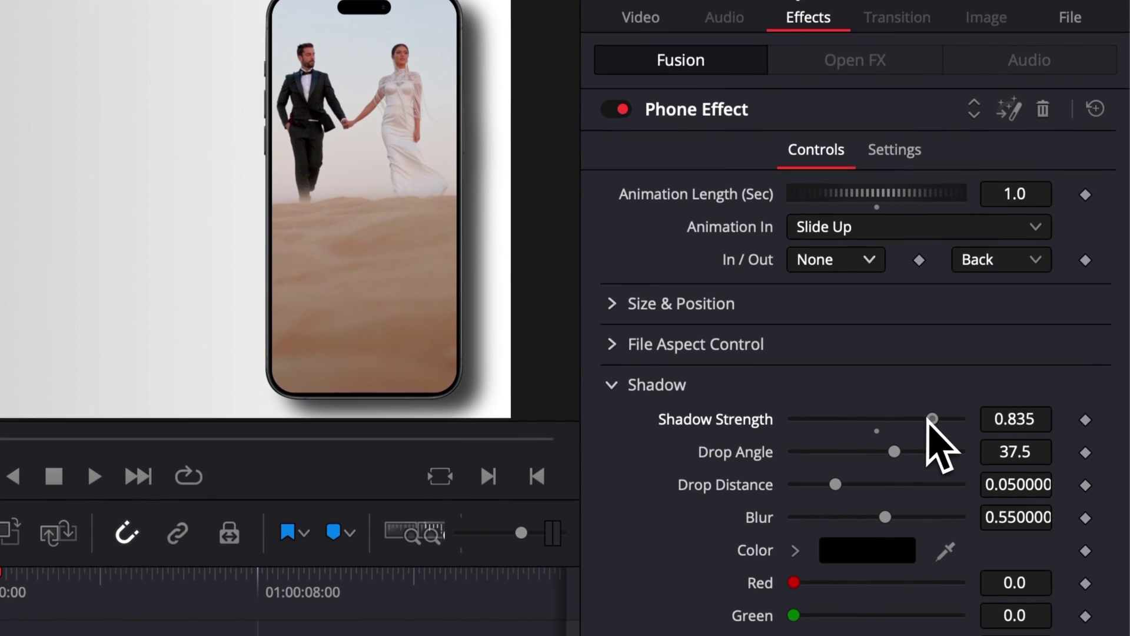
drag(929, 422, 903, 459)
drag(835, 486, 893, 524)
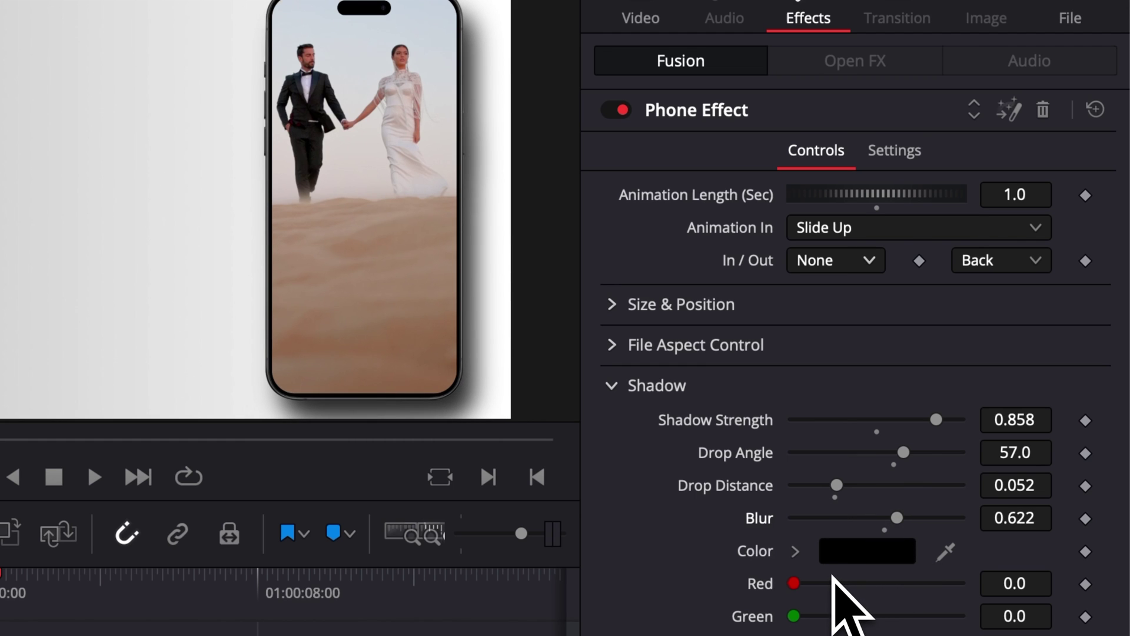
Step: Collapse Shadow, then set Glow gain 0.551, glow size 8.7 and blend 0.724
click(613, 386)
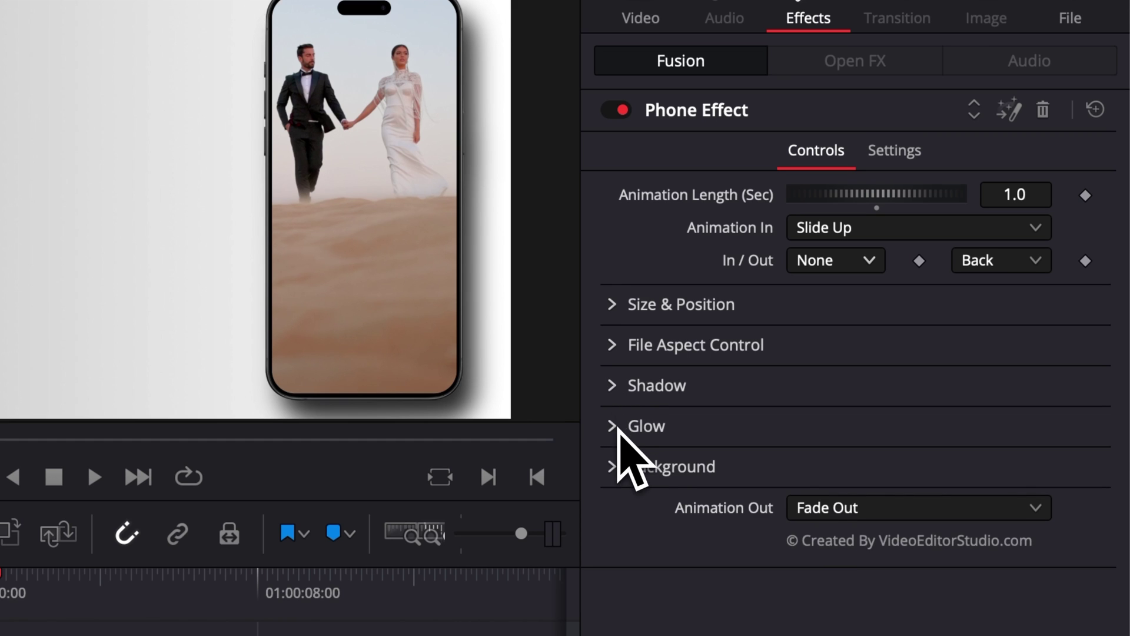
click(618, 428)
mouse_move(794, 493)
mouse_down()
mouse_move(823, 496)
mouse_move(803, 498)
mouse_up()
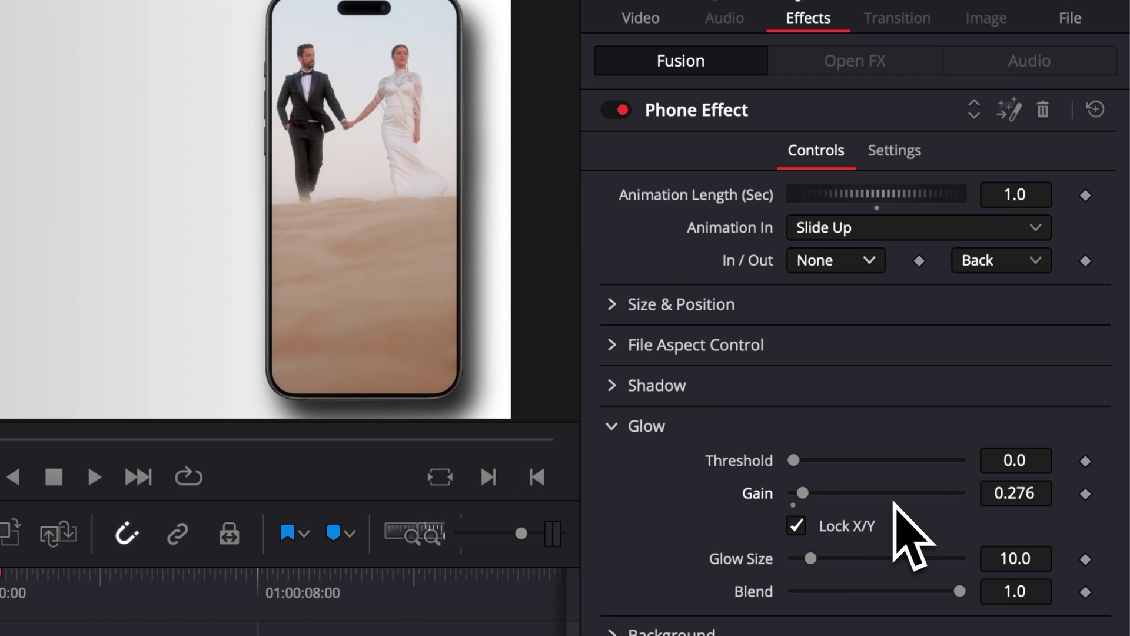
drag(809, 499, 815, 501)
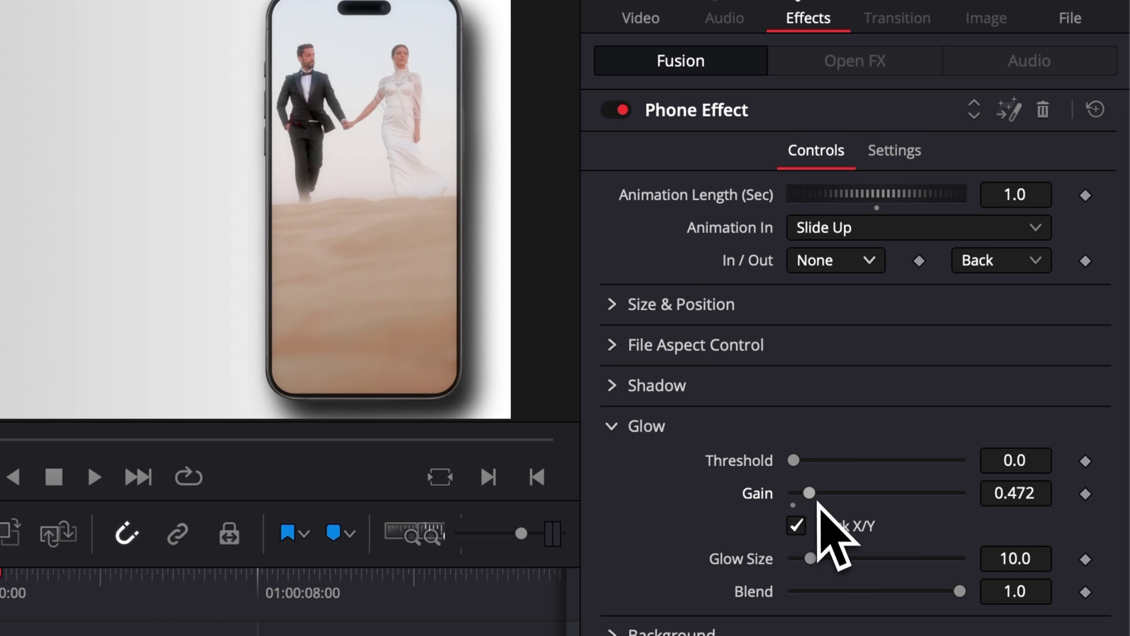
mouse_move(809, 493)
mouse_down()
mouse_move(860, 497)
mouse_move(812, 512)
mouse_up()
mouse_move(815, 577)
mouse_down()
mouse_move(859, 577)
mouse_move(797, 577)
mouse_move(808, 558)
mouse_up()
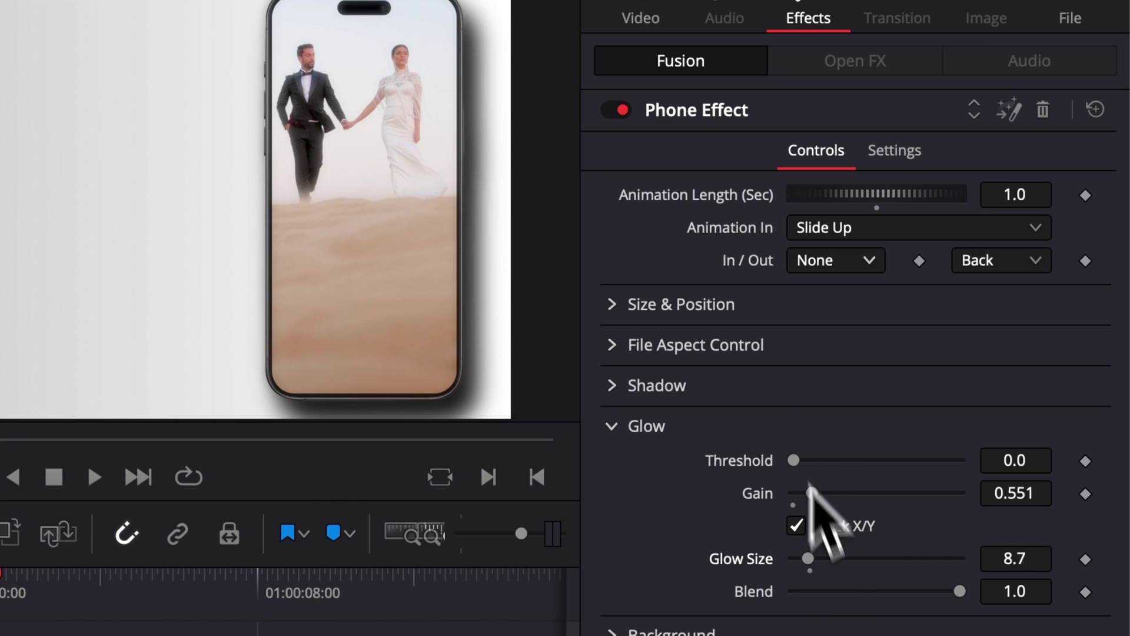
drag(959, 591, 895, 593)
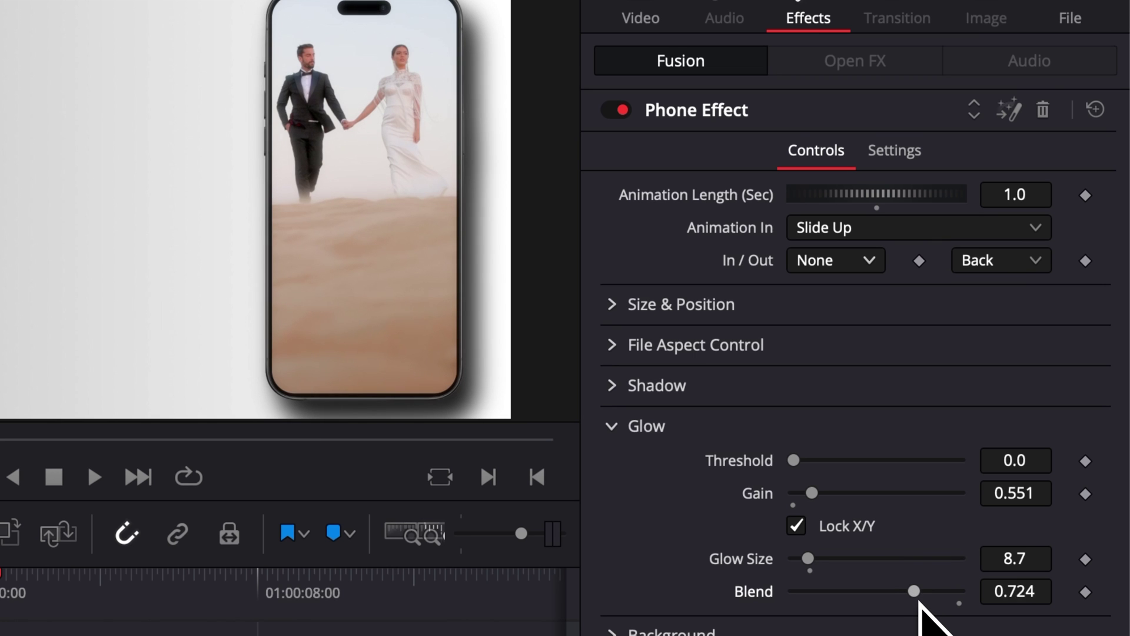
Step: Lower the phone effect's Background opacity to 0.52
click(612, 426)
click(612, 466)
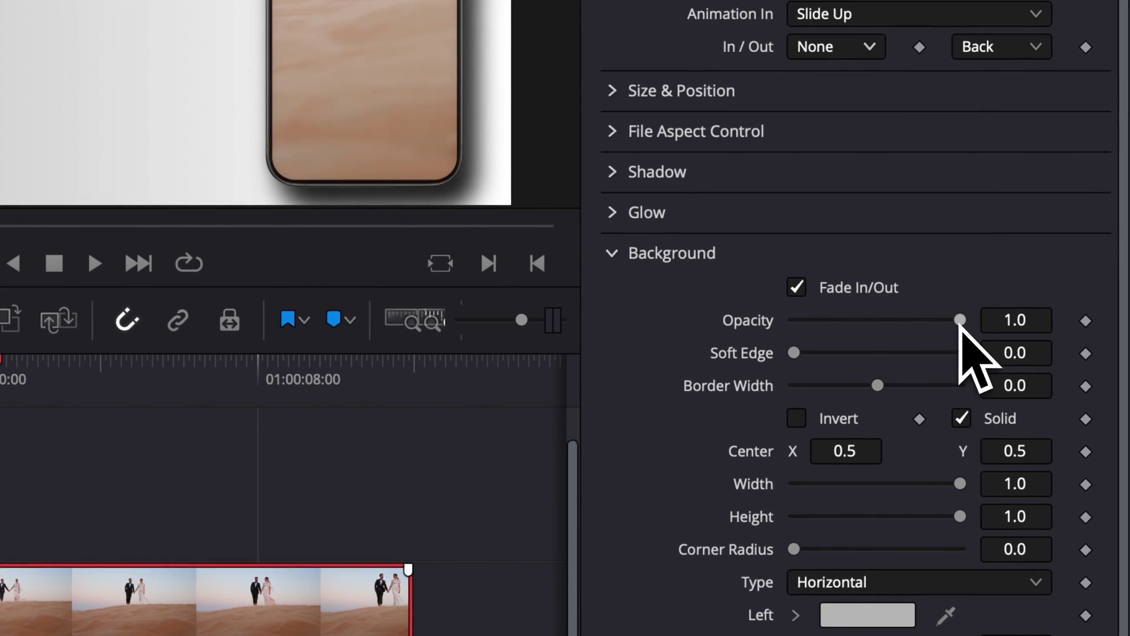
drag(959, 322, 737, 327)
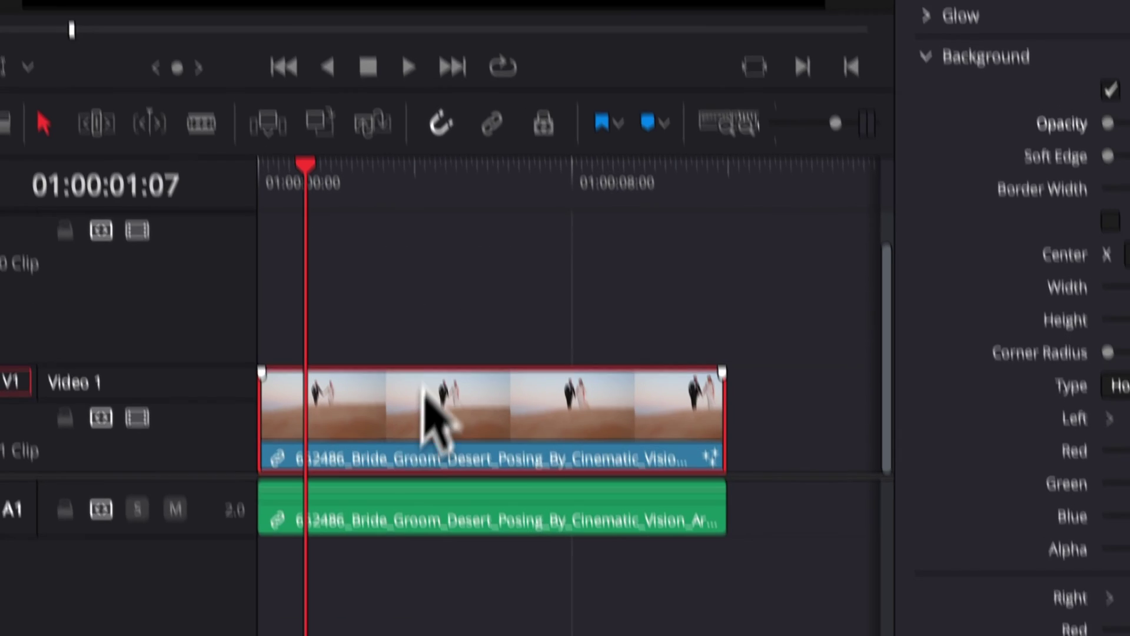
Step: Move the wedding clip to V2 and place the Camera_Equipment studio clip on V1
drag(383, 378, 386, 254)
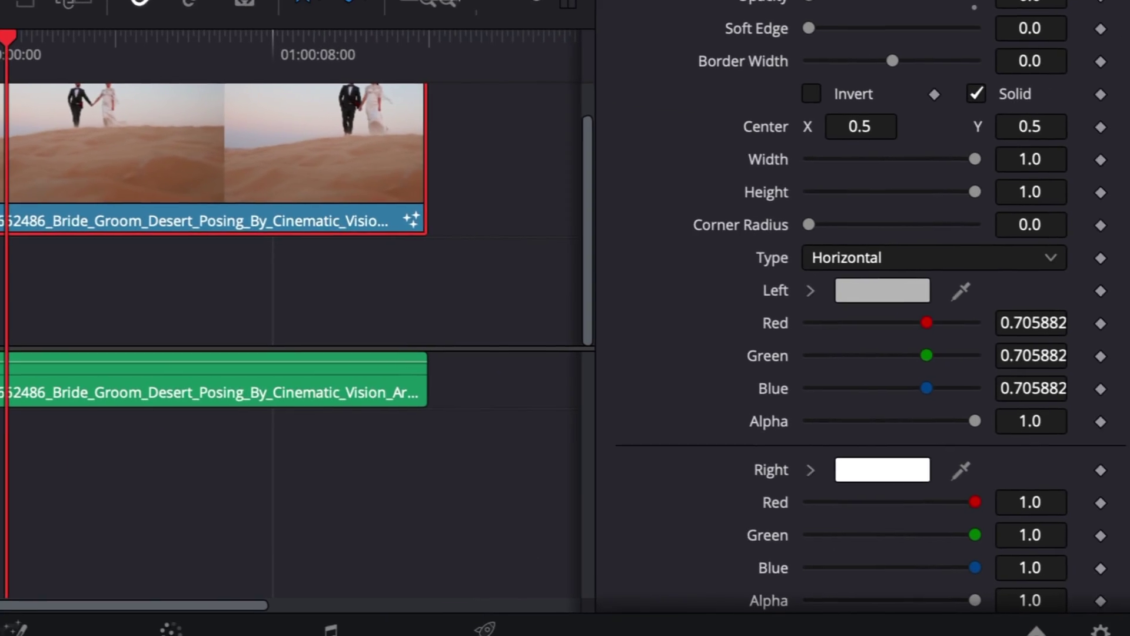
click(653, 630)
drag(661, 354, 259, 384)
drag(545, 492, 764, 171)
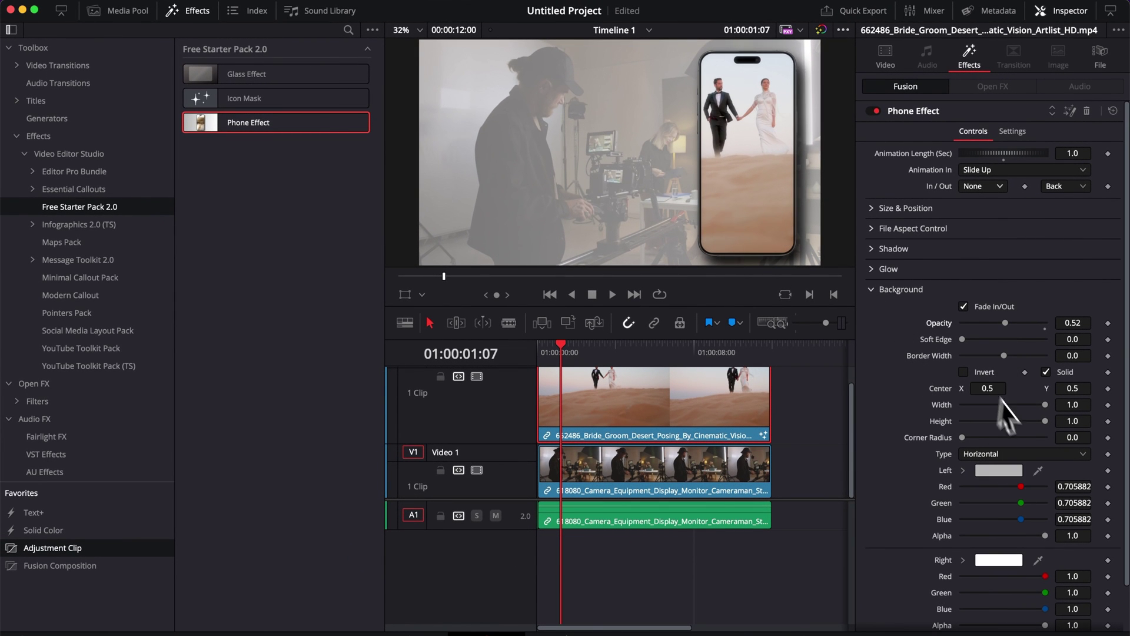
Step: Pick black on the colour wheel as the Background colour
scroll(1000, 454, down, 1)
click(999, 434)
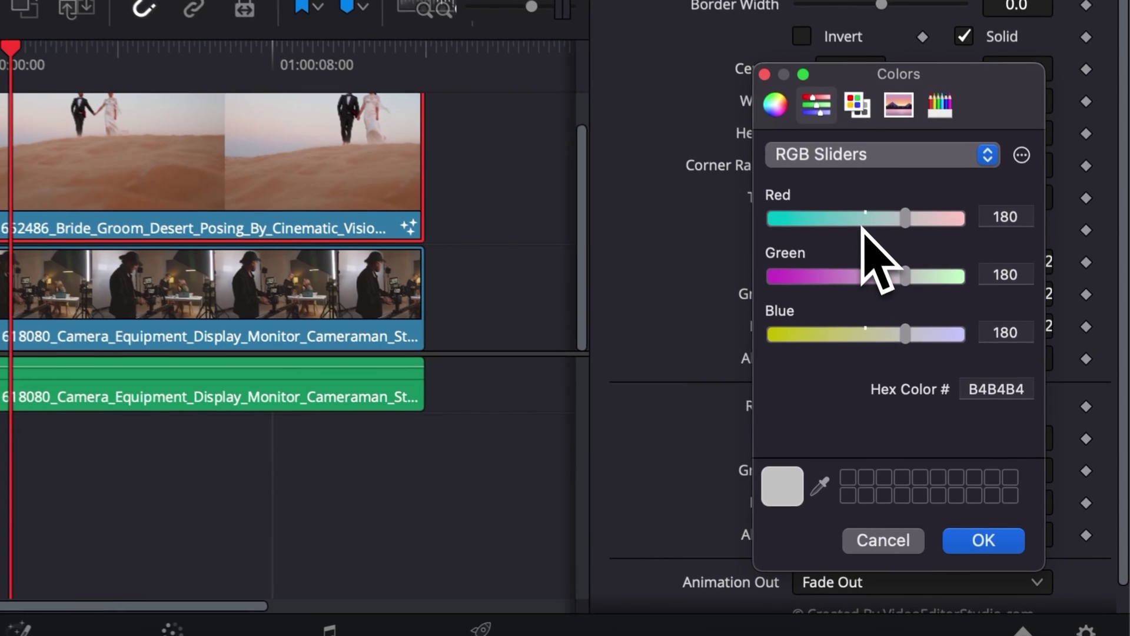
click(771, 97)
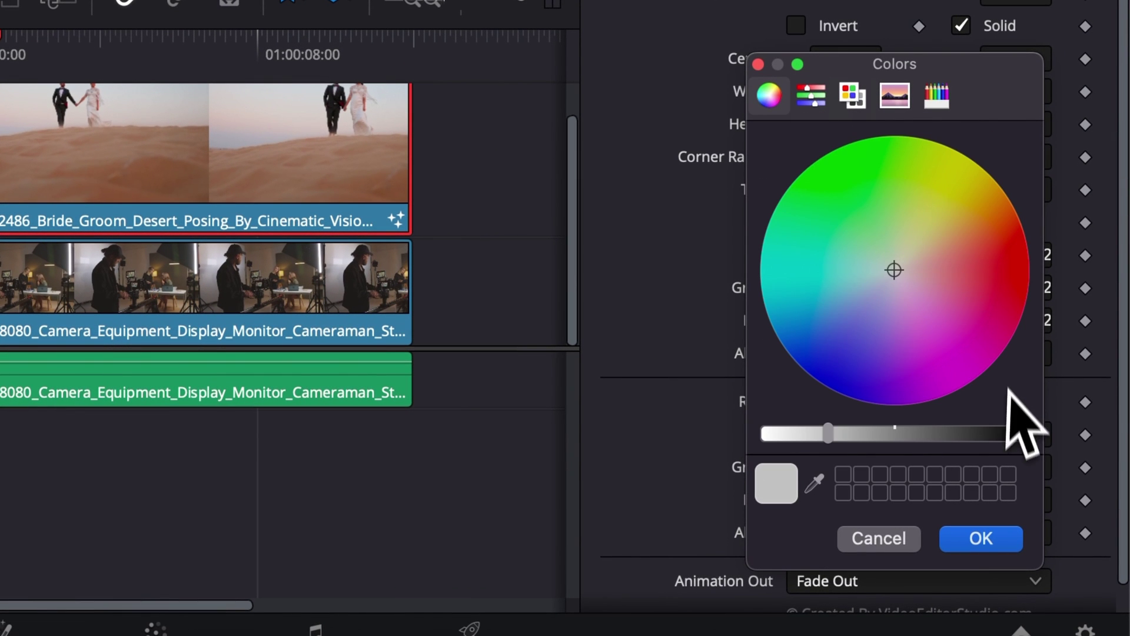
click(1000, 433)
drag(1001, 434, 1072, 467)
click(977, 538)
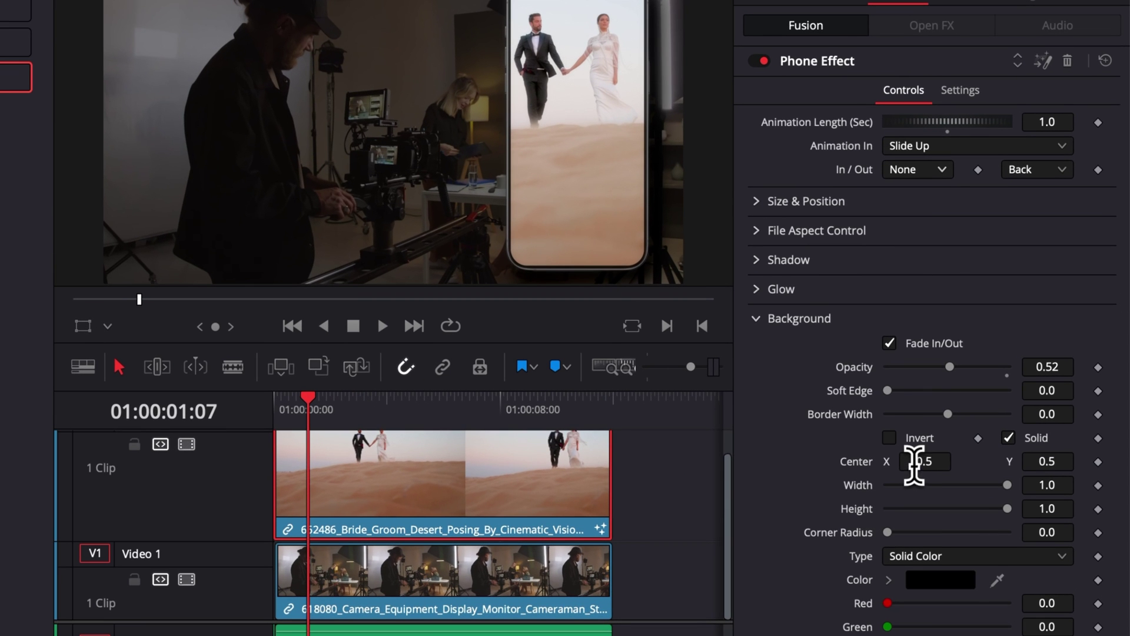
Step: Set Background Center X to 1.084, Soft Edge to 0.1055 and Width to 0.914
drag(981, 387, 1027, 388)
drag(924, 461, 938, 461)
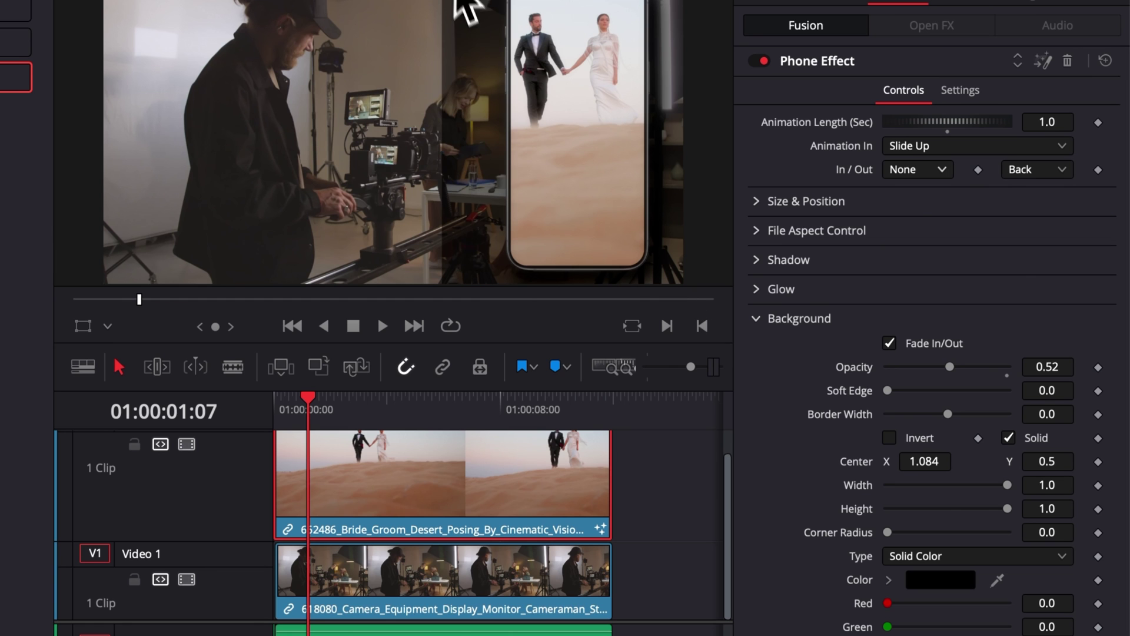
drag(893, 392, 957, 404)
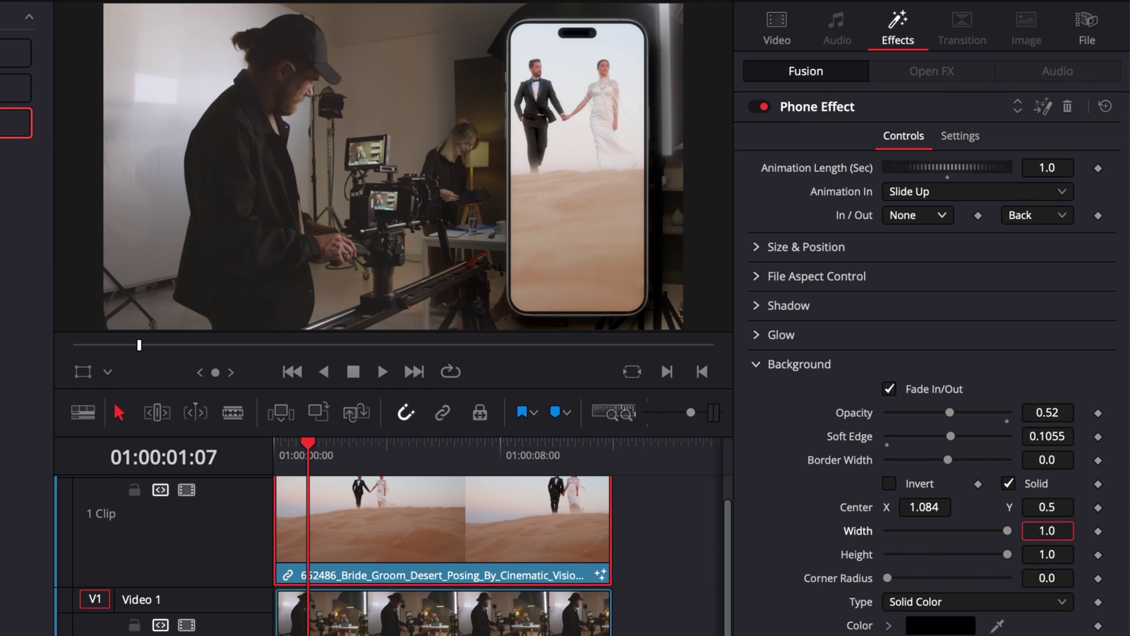
mouse_move(1047, 531)
mouse_down()
mouse_move(1001, 530)
mouse_move(1030, 531)
mouse_up()
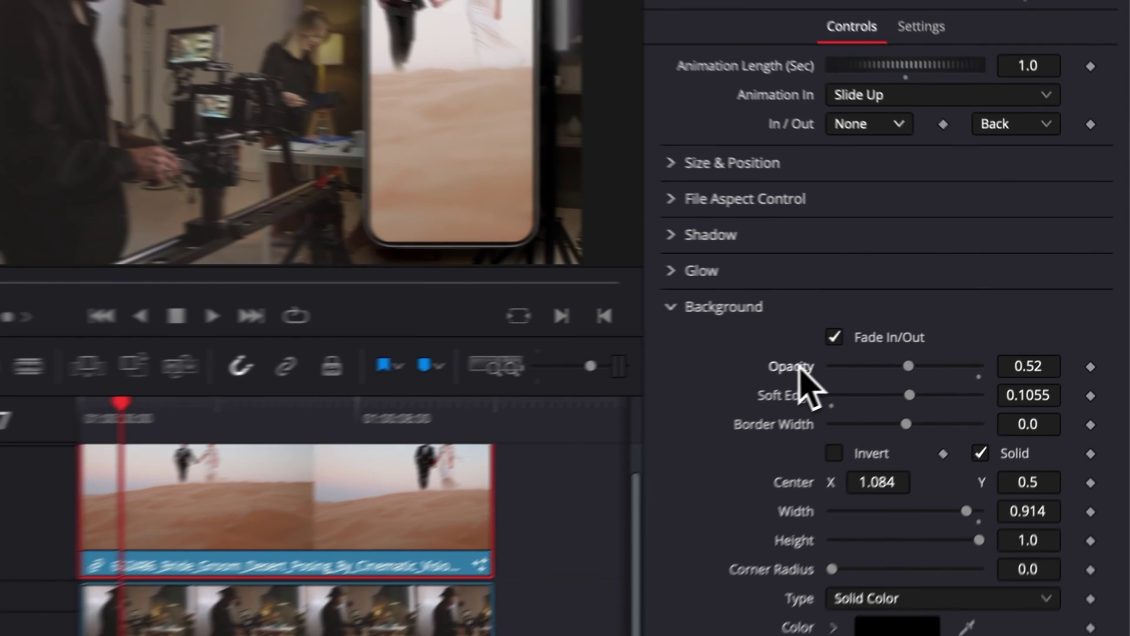
Step: Reset Background Opacity, Soft Edge, Center X and Width to defaults, and enable Invert
double_click(799, 369)
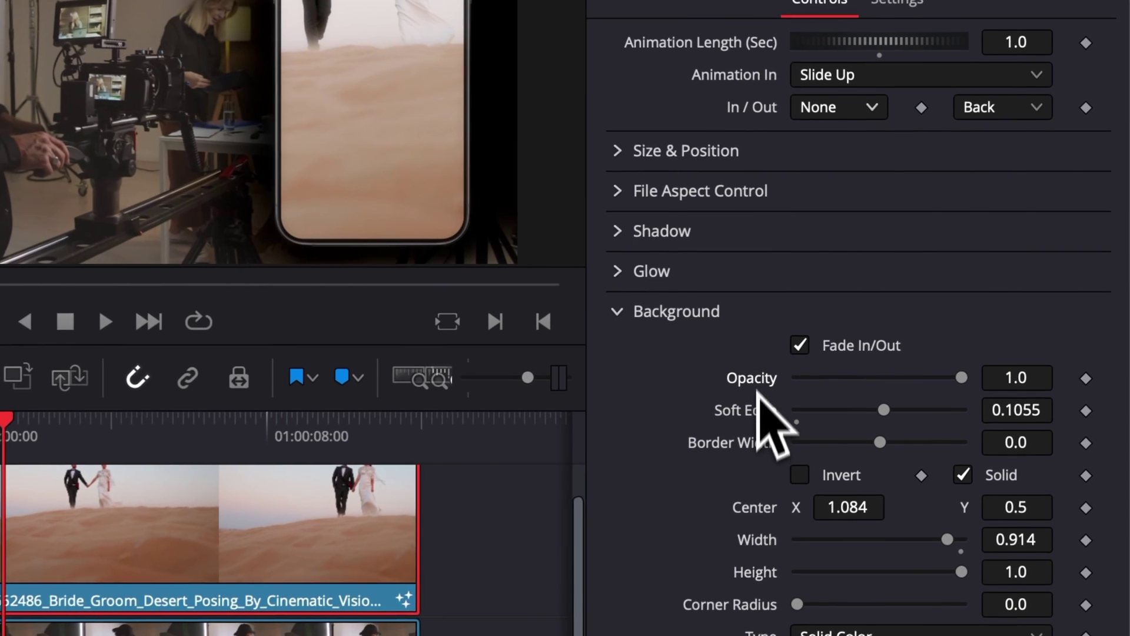
double_click(791, 402)
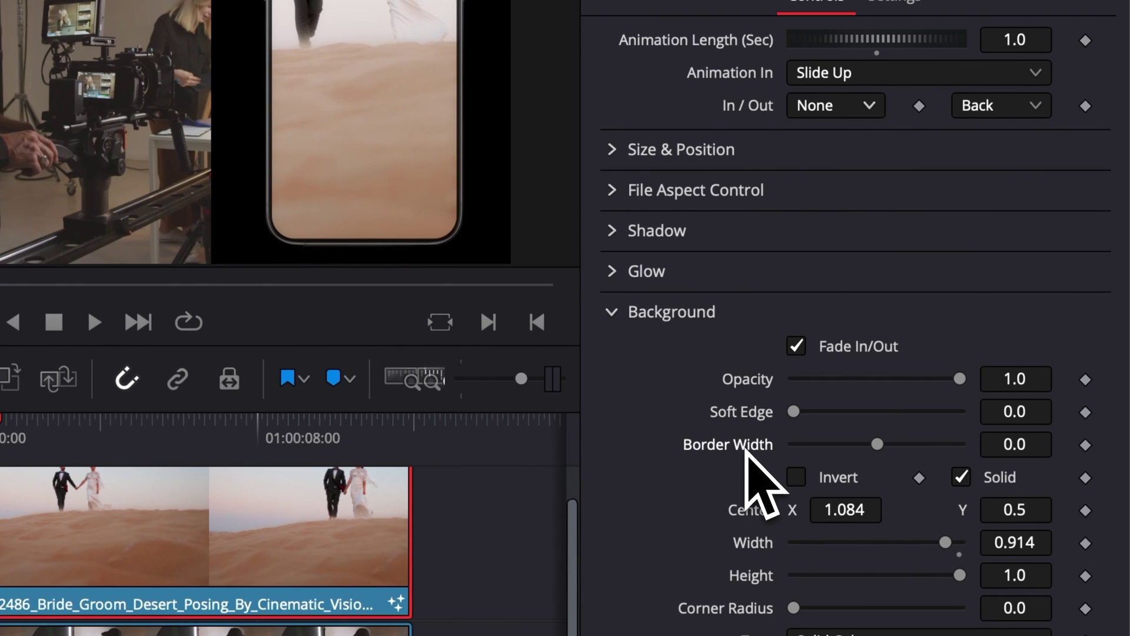
double_click(747, 507)
double_click(749, 539)
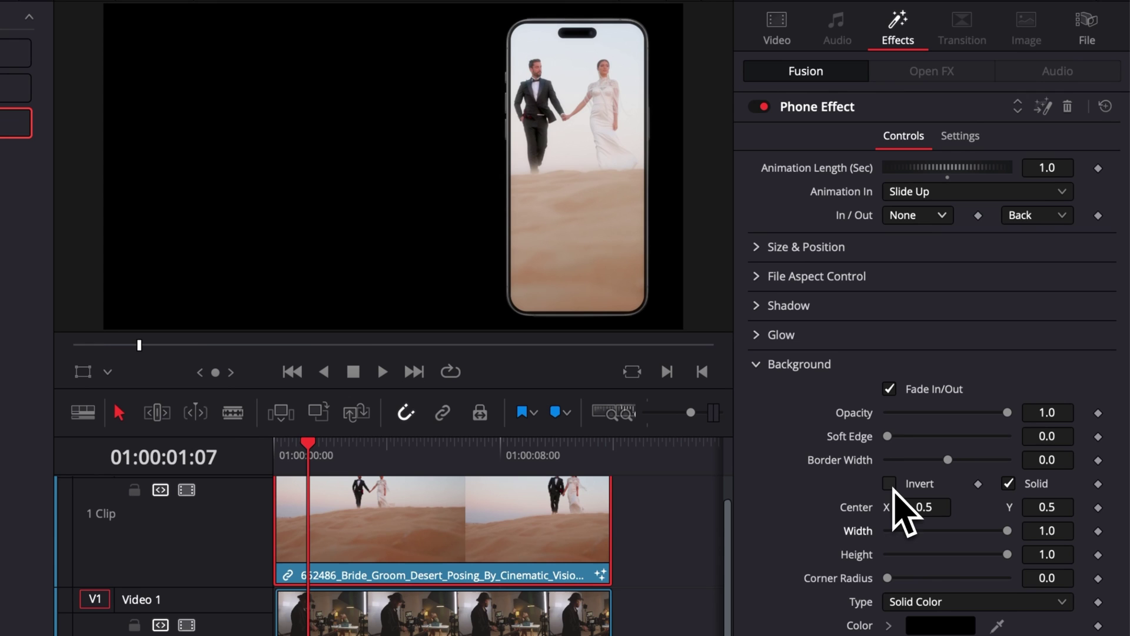
click(889, 483)
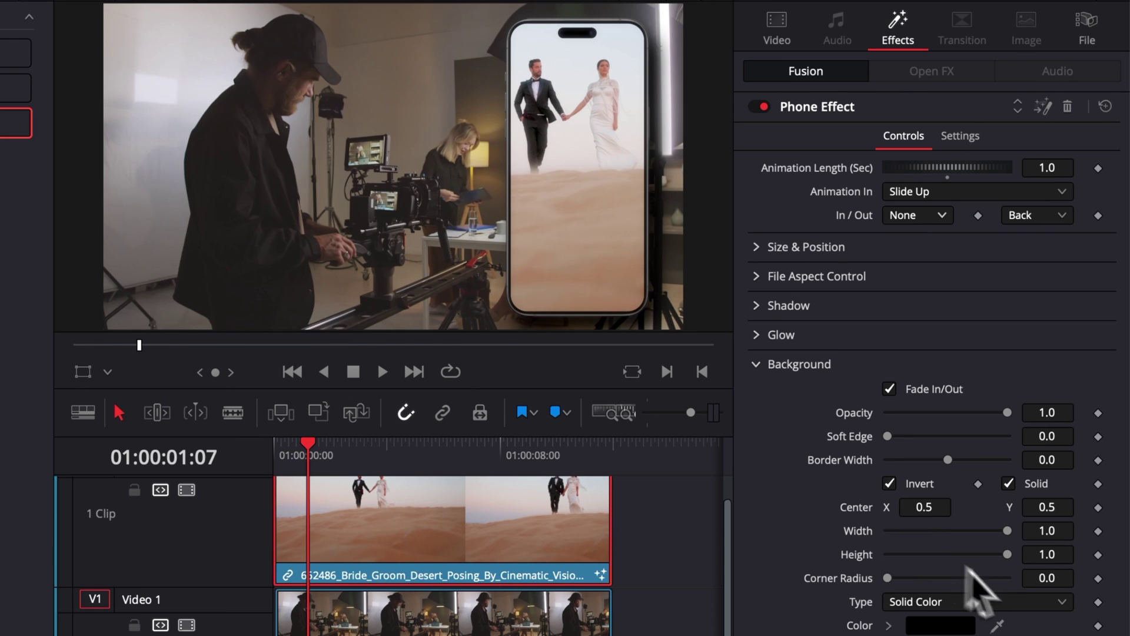
Step: Size and place the frame at Width 0.48, Center 0.323/0.678, with Opacity 0.543
drag(1006, 532, 961, 561)
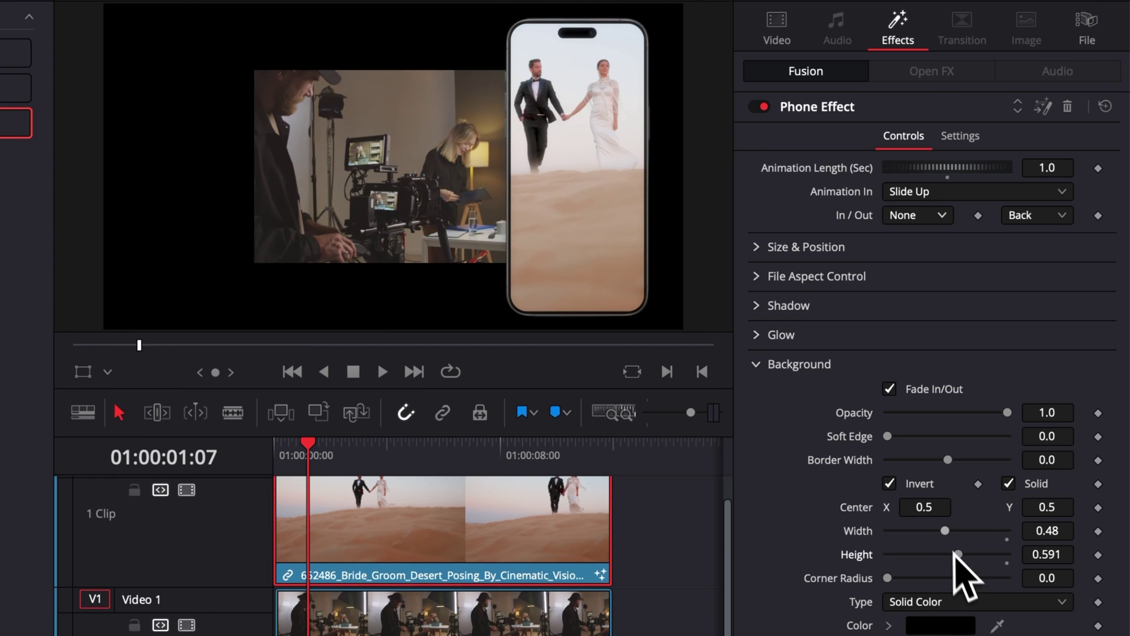
drag(927, 506, 891, 507)
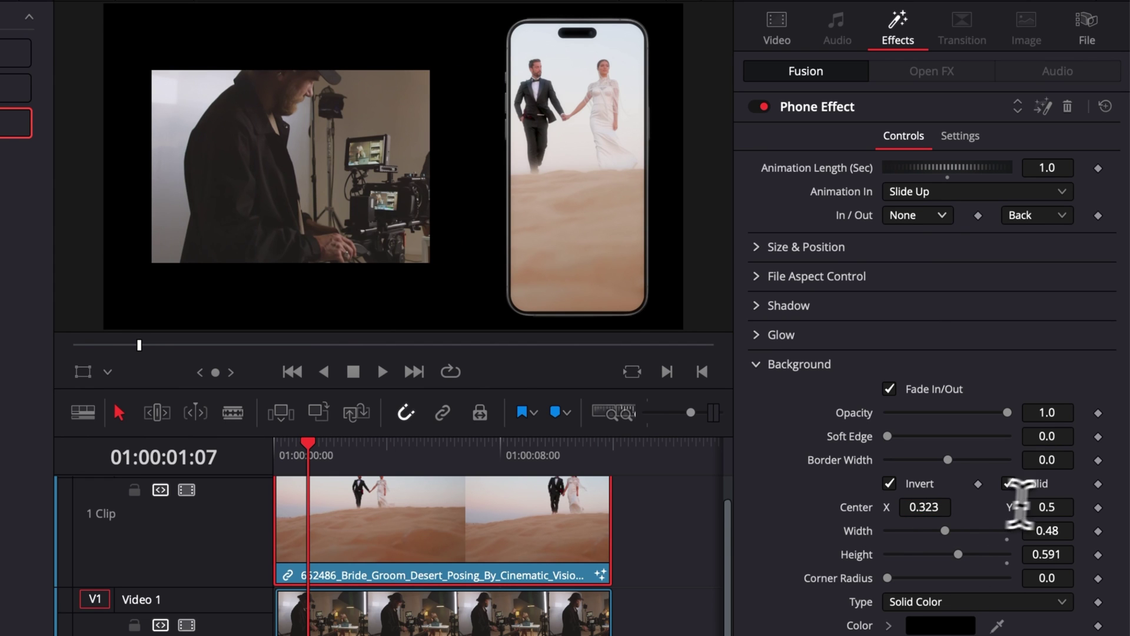
drag(1019, 504, 1121, 504)
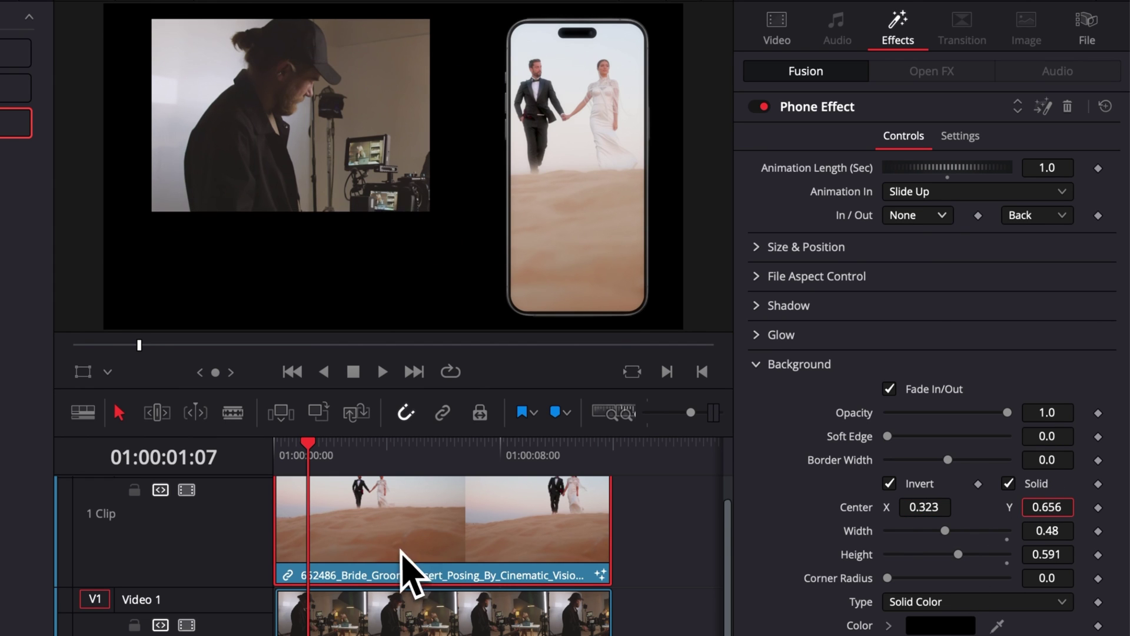
drag(401, 551, 432, 561)
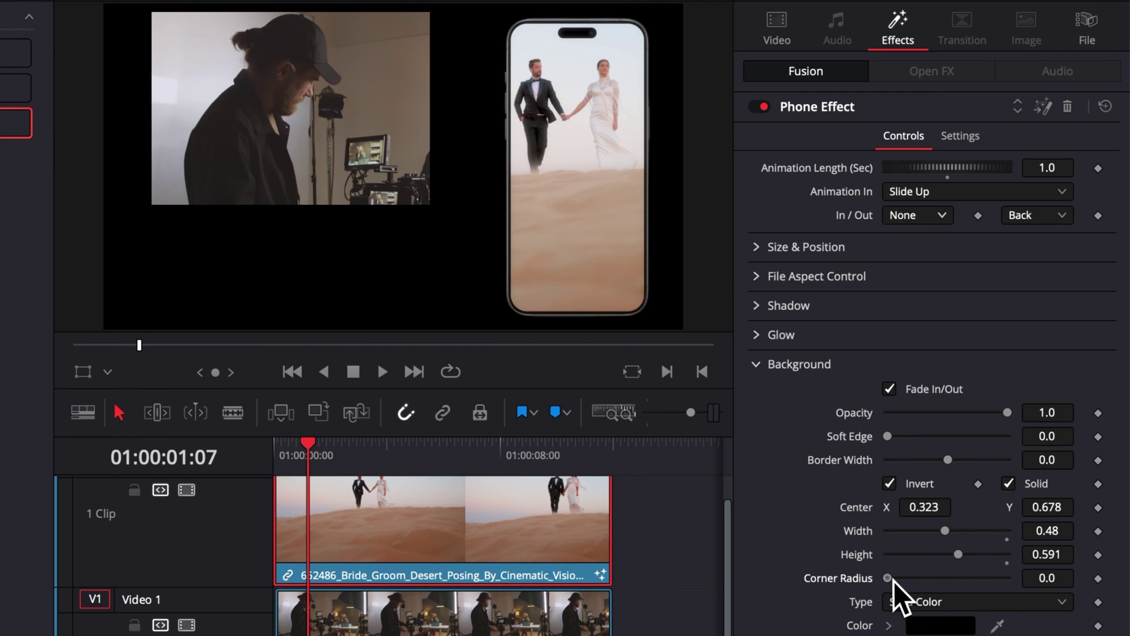
drag(1006, 413, 958, 413)
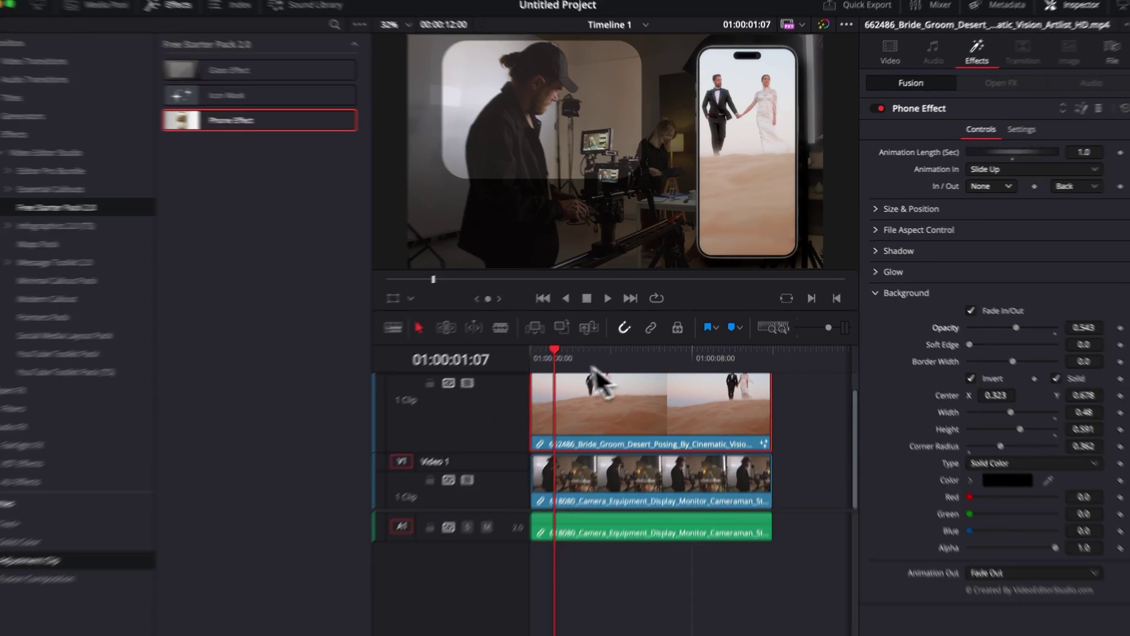
Step: Turn off the Background's Fade In/Out, preview playback, and open the Animation Out choices
click(281, 456)
key(space)
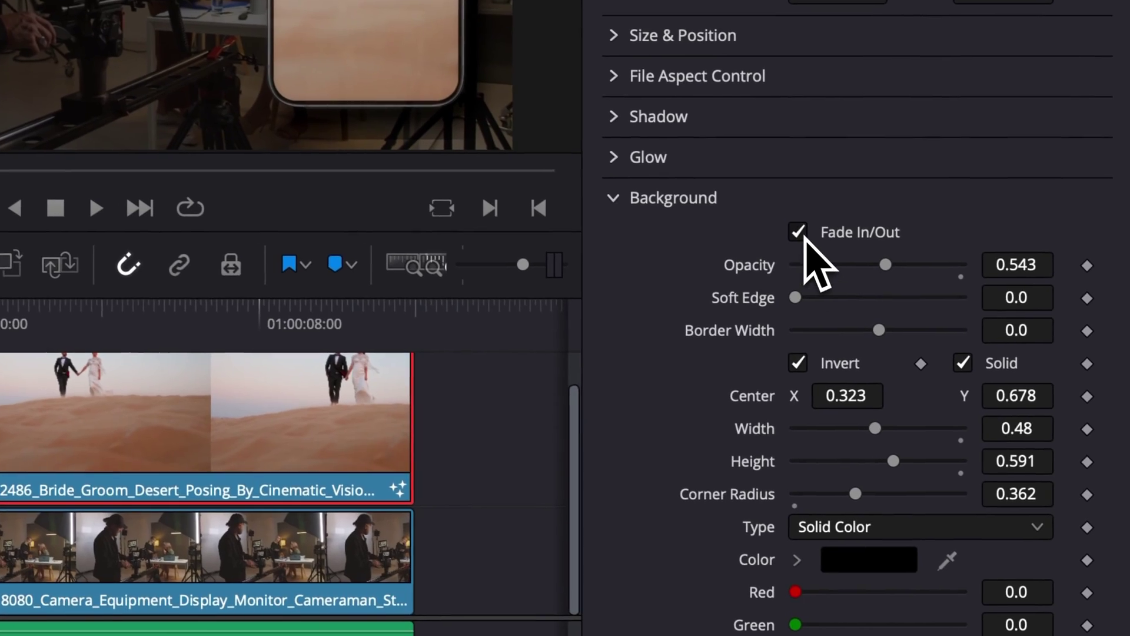
click(995, 330)
click(286, 372)
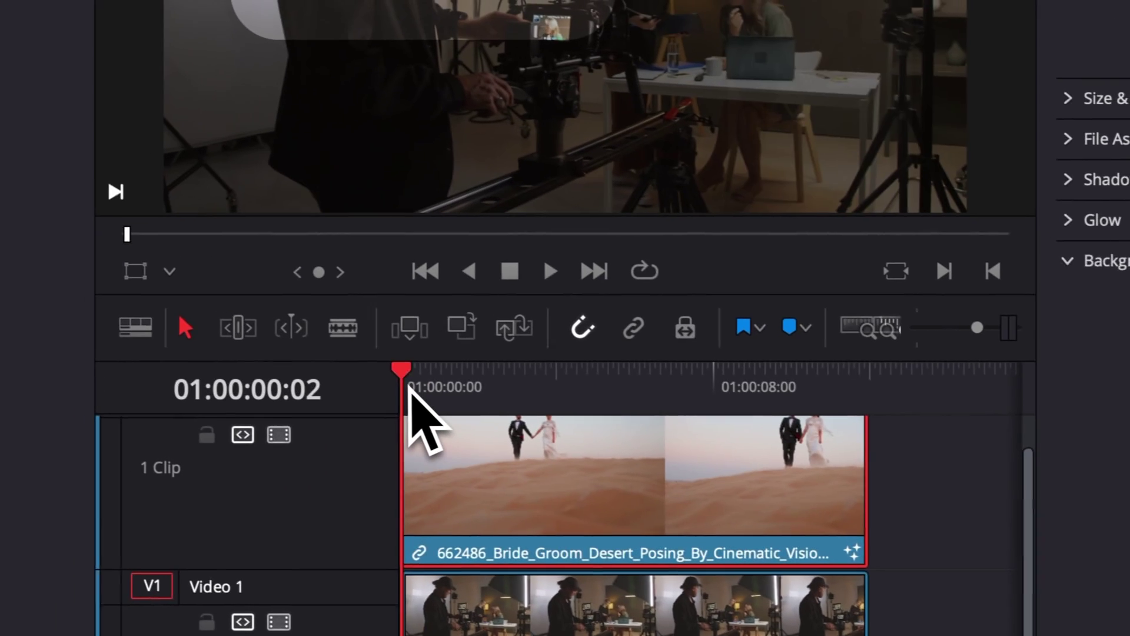
key(space)
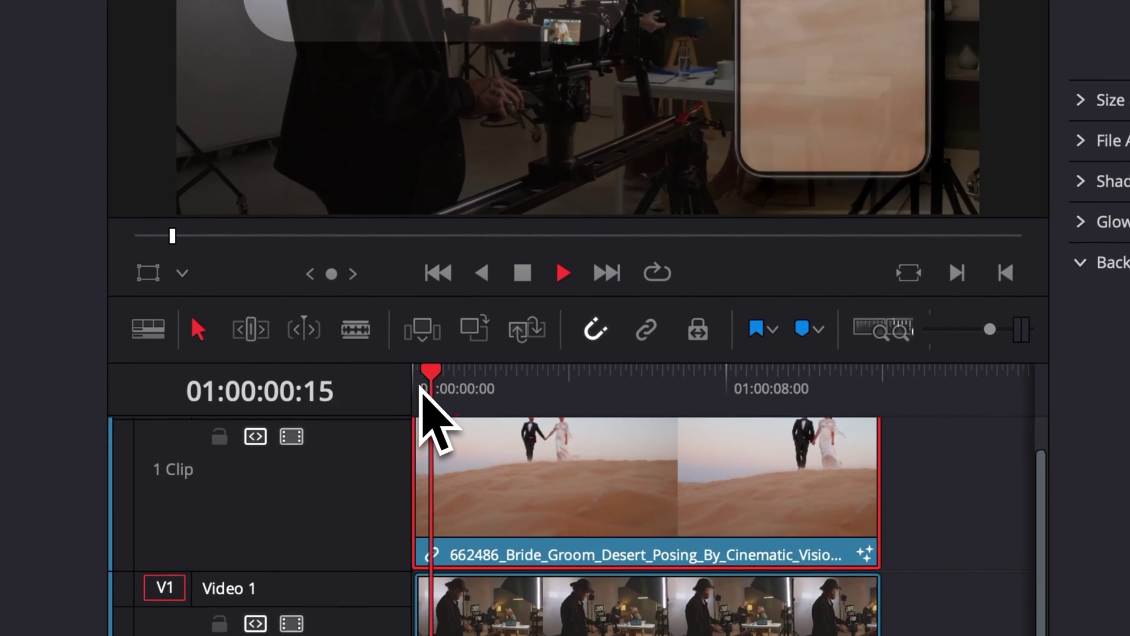
key(space)
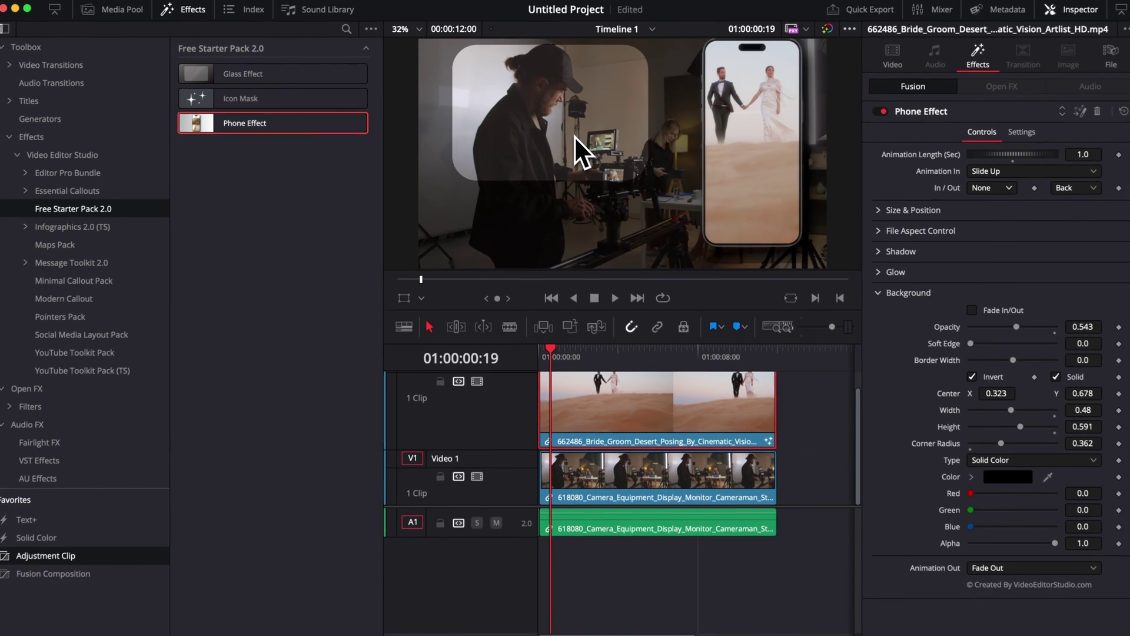
click(900, 292)
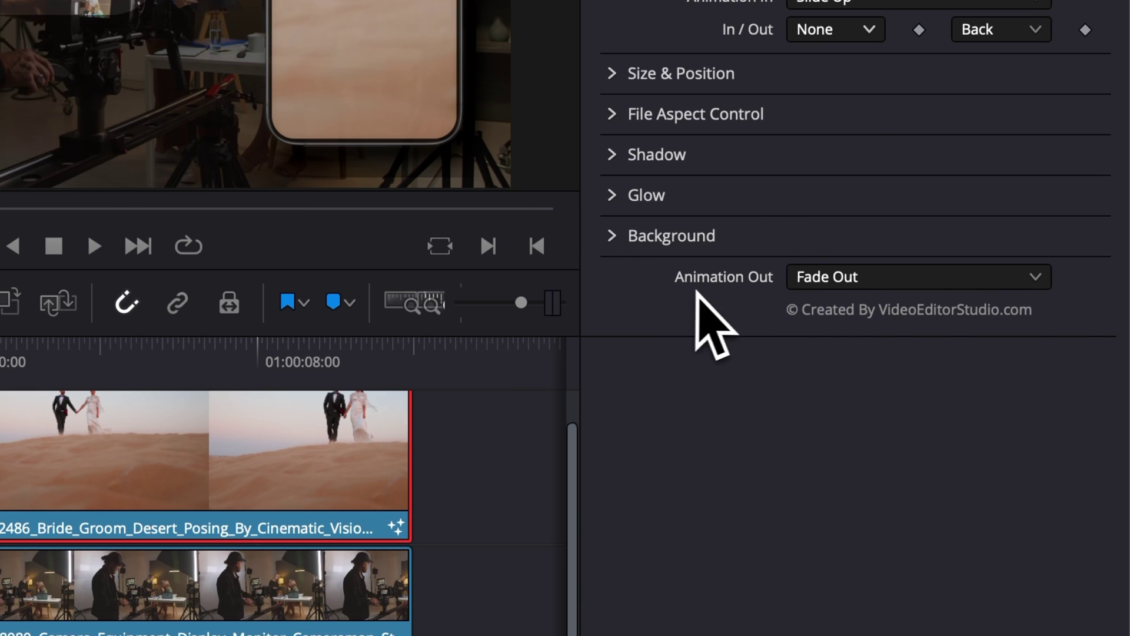
click(872, 285)
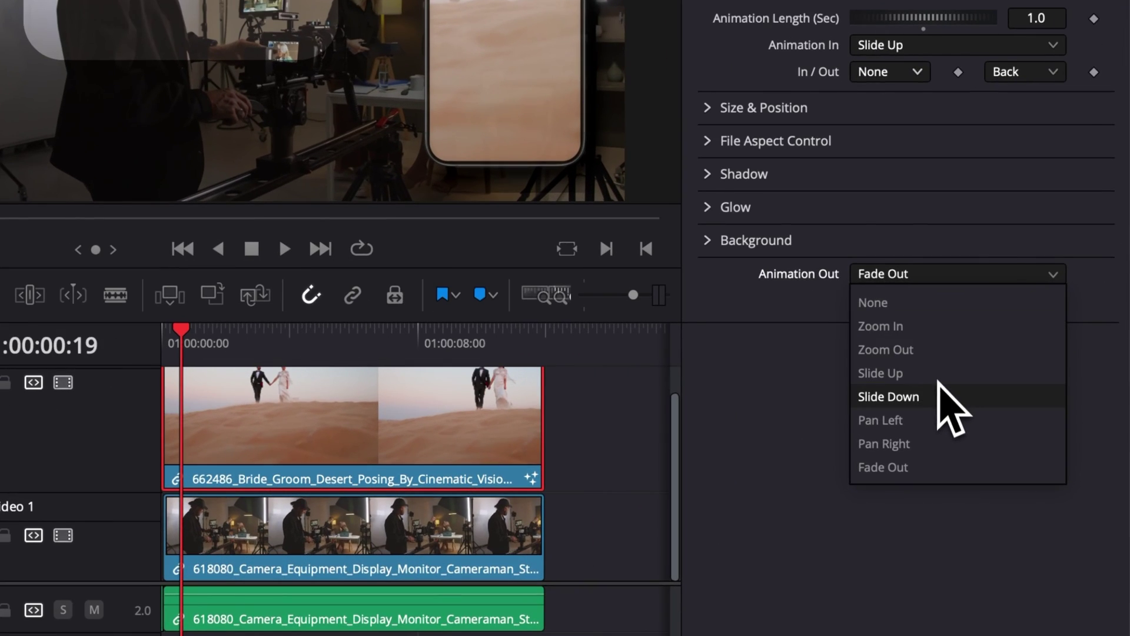
Step: Set Animation Out to Slide Down and play the finished composite
click(940, 390)
key(space)
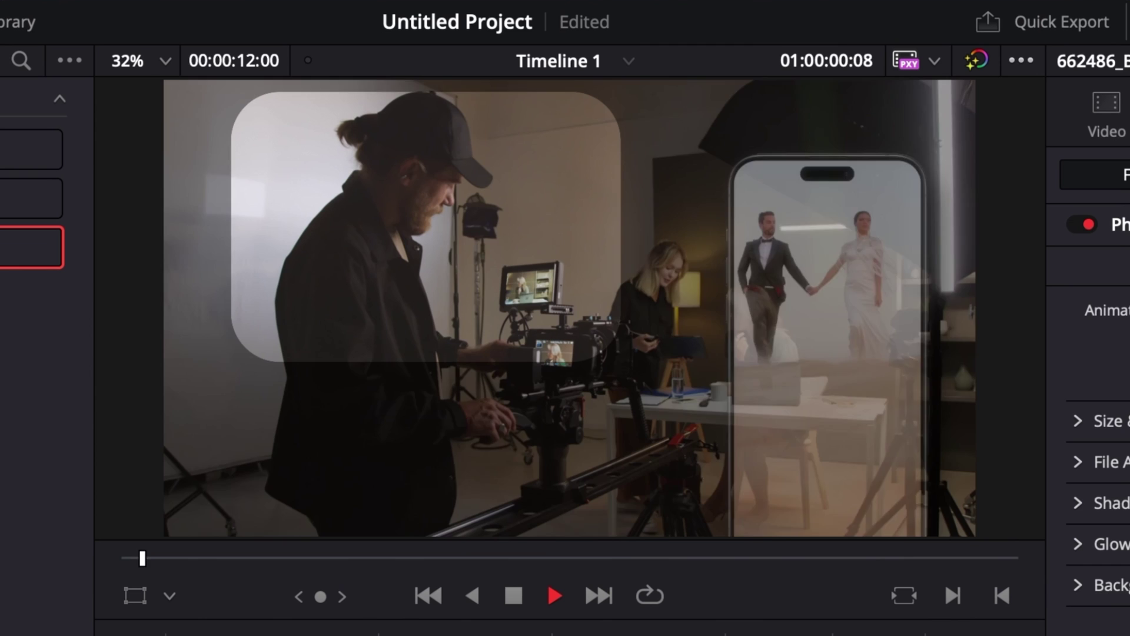